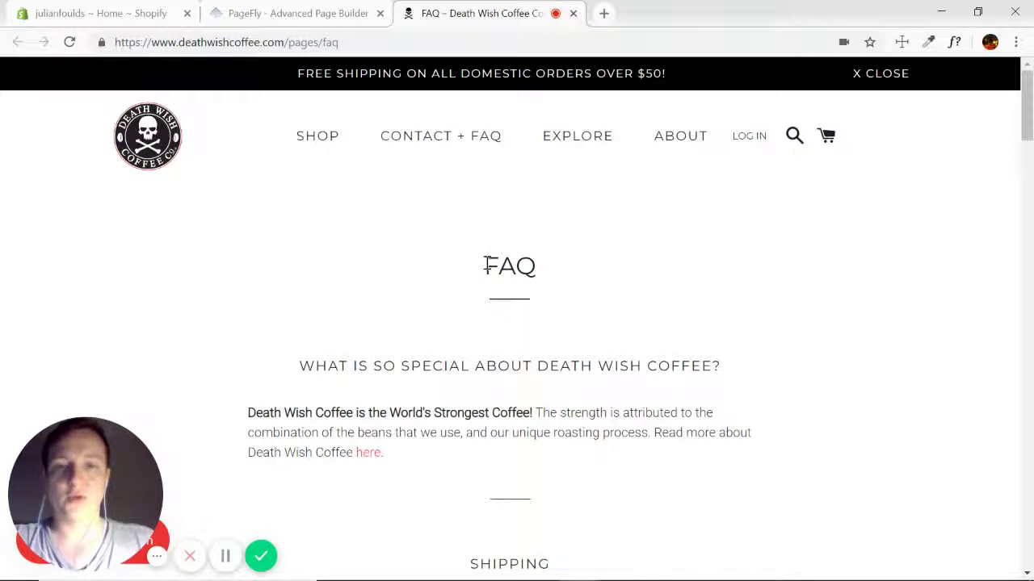
Examine the Death Wish Coffee FAQ page from its heading and intro through the question lists, promo blocks and newsletter sign-up
drag(485, 266, 550, 267)
click(790, 299)
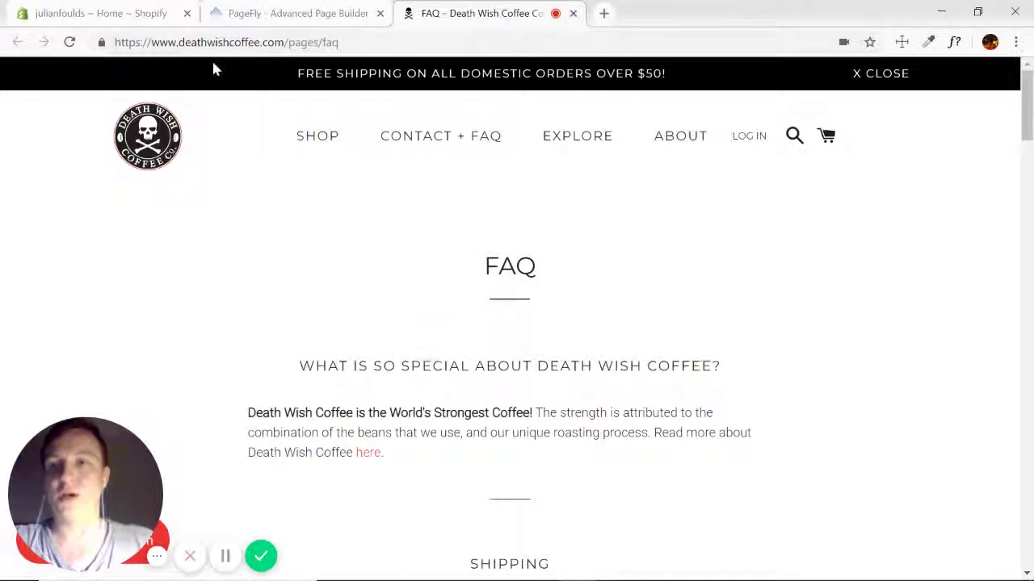
mouse_move(577, 136)
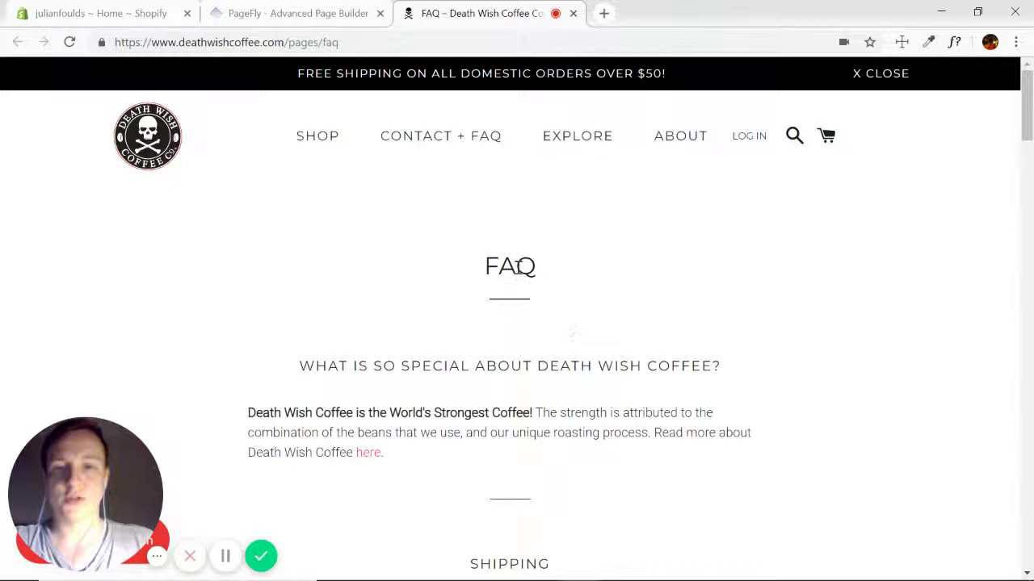
drag(386, 410, 490, 413)
click(549, 417)
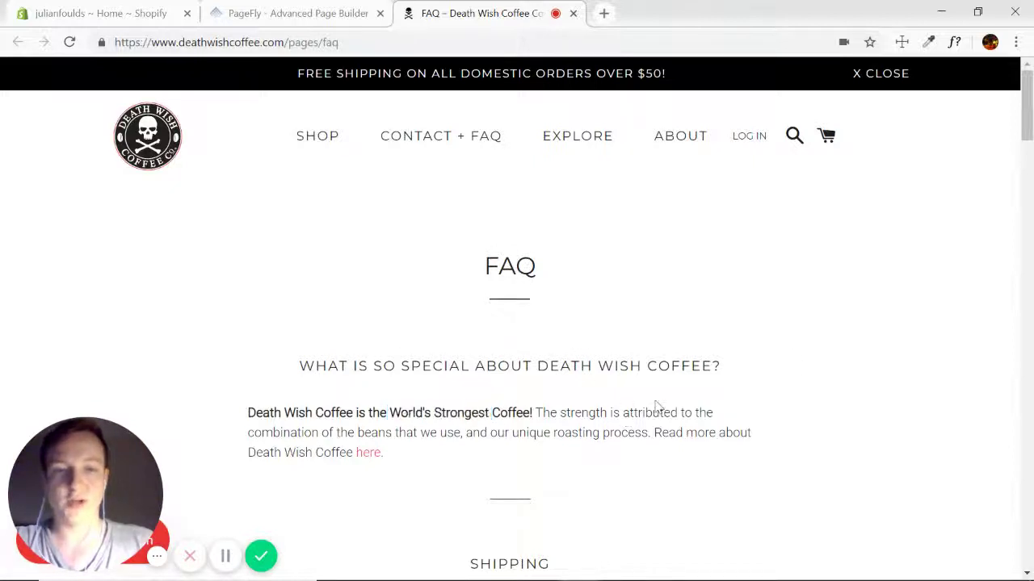
scroll(846, 340, down, 6)
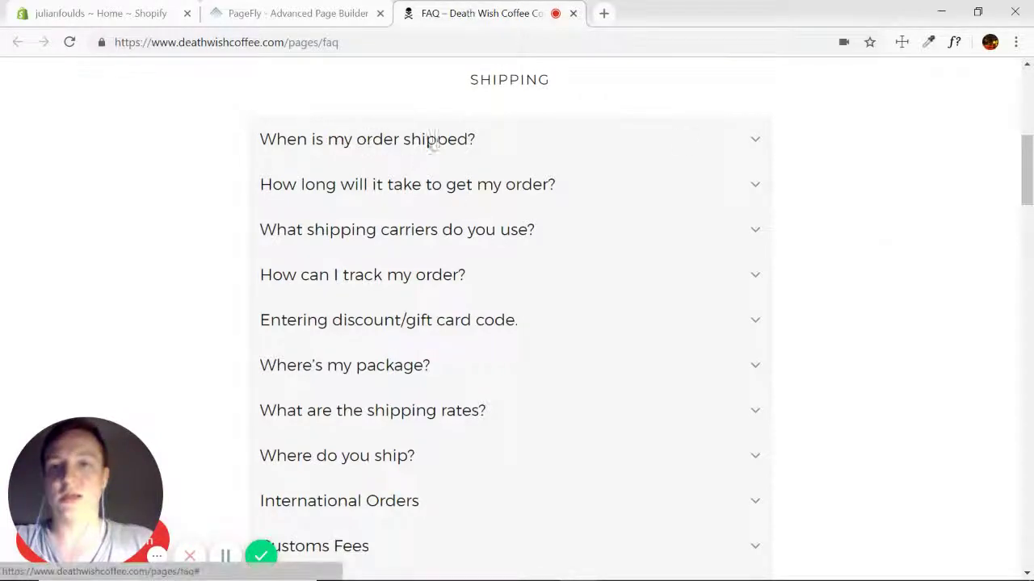
scroll(746, 144, down, 7)
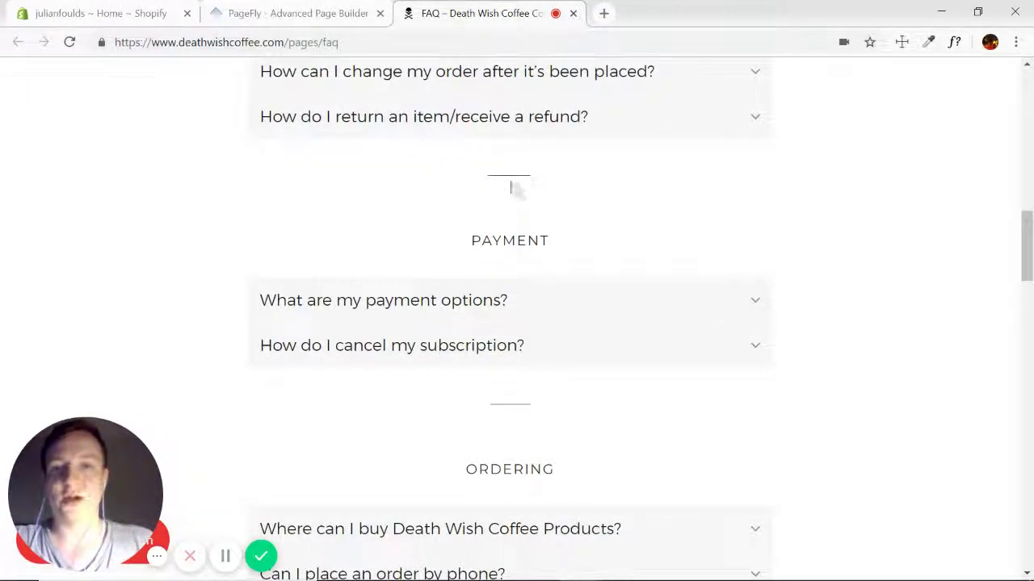
scroll(810, 273, down, 20)
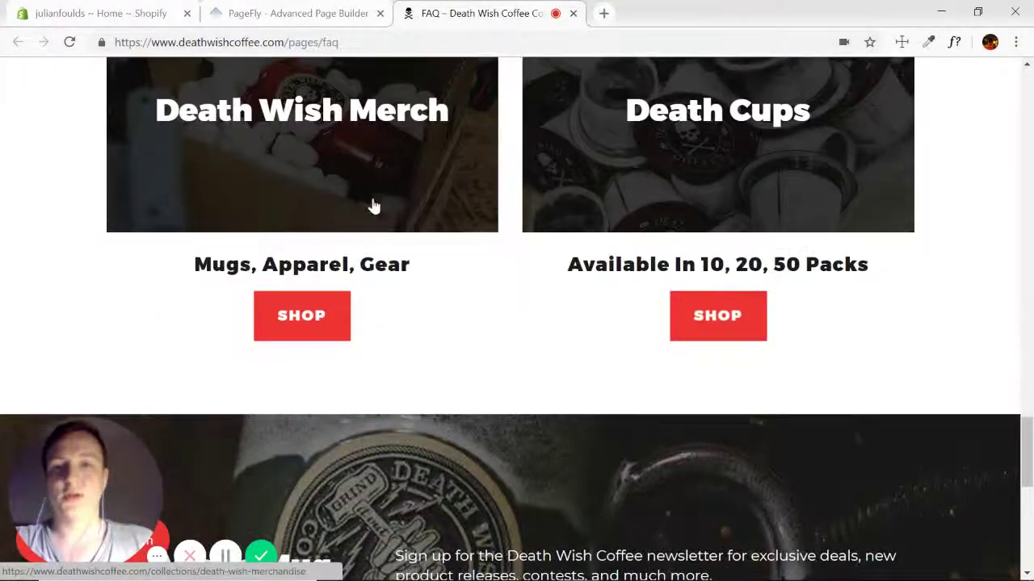
scroll(482, 318, up, 2)
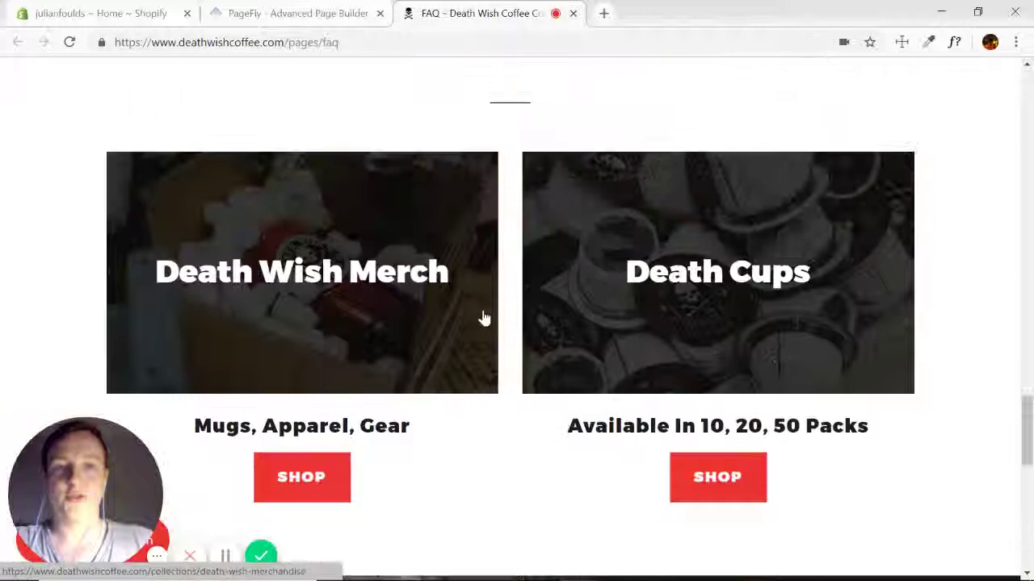
scroll(727, 300, down, 2)
scroll(829, 289, down, 4)
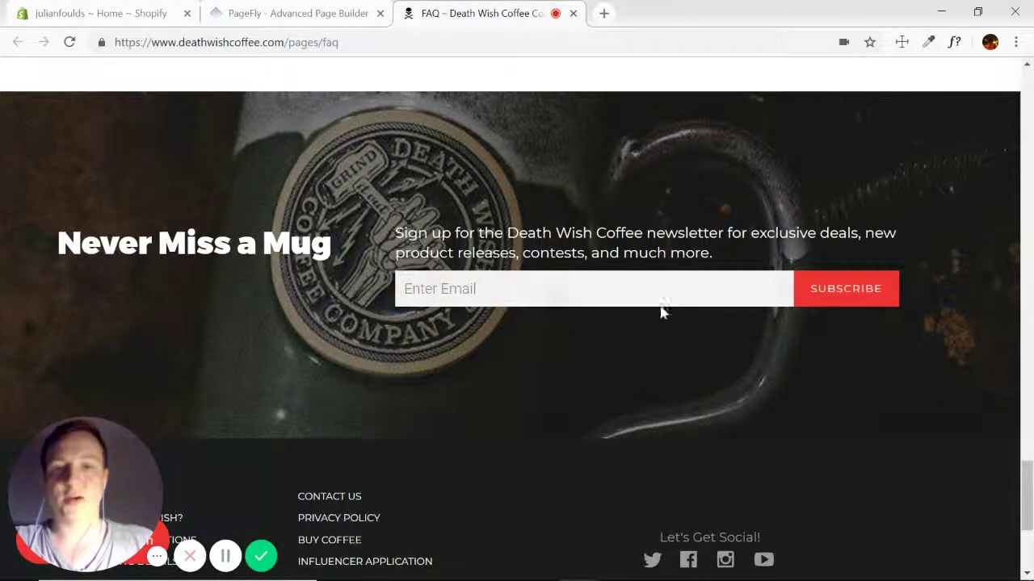
click(557, 296)
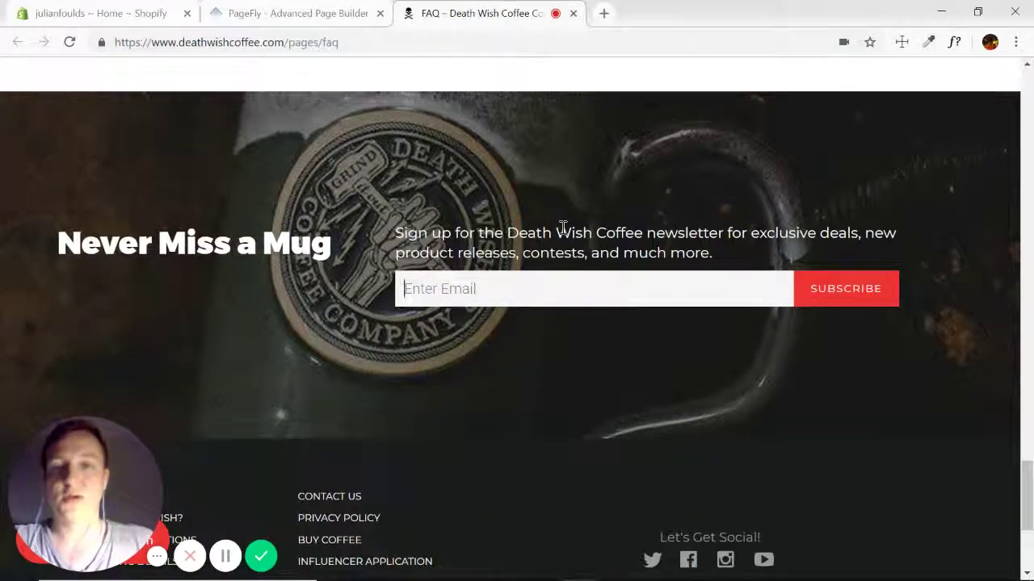
scroll(569, 259, up, 20)
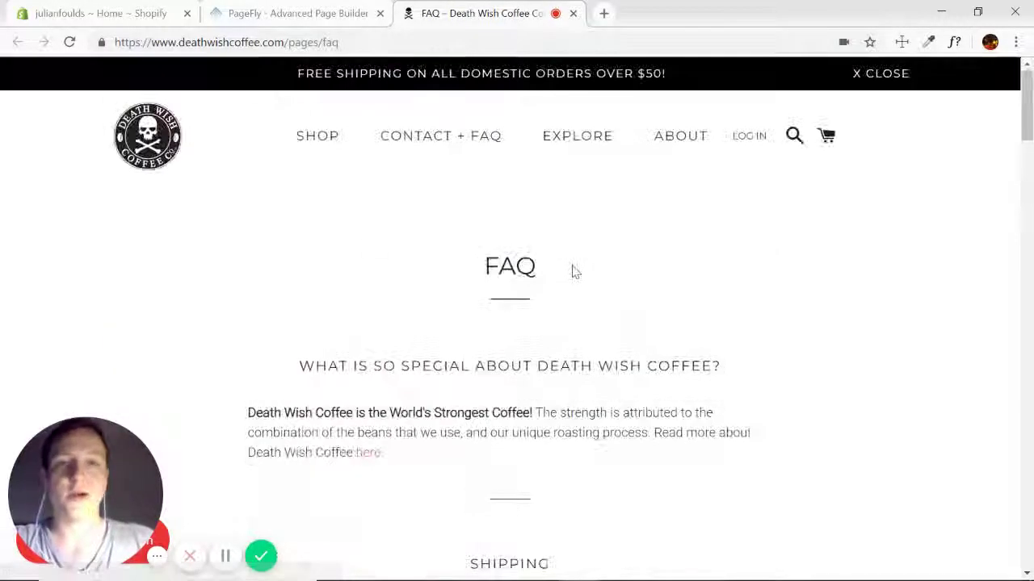
Review the collapsible Shipping and Payment question lists on the FAQ page
scroll(724, 276, down, 5)
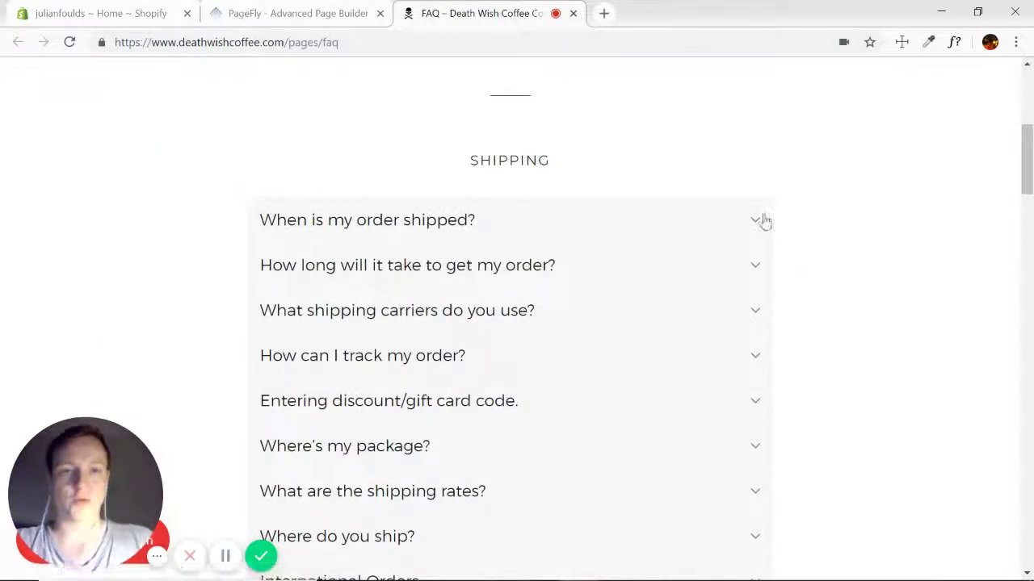
scroll(388, 265, down, 8)
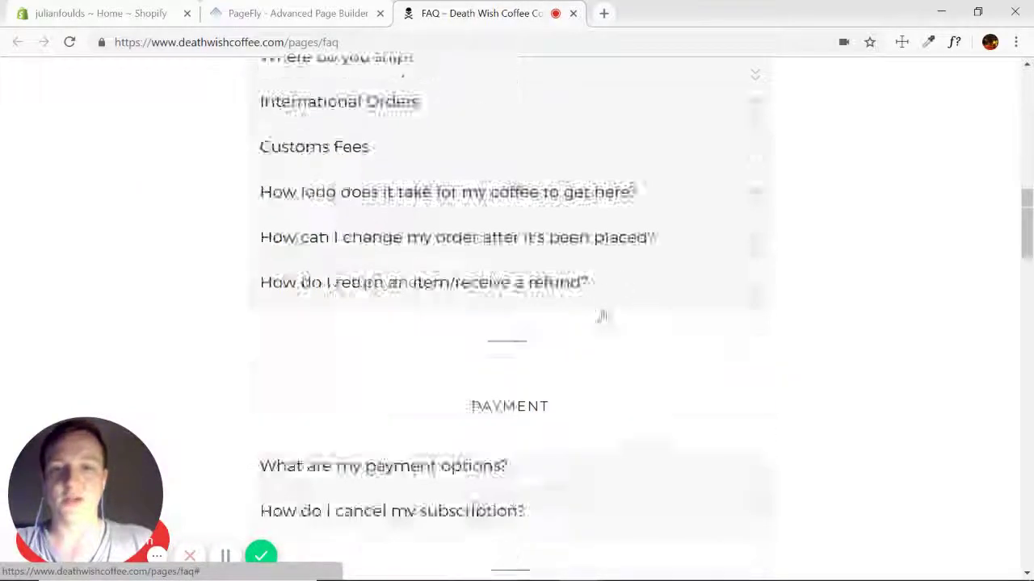
scroll(659, 226, up, 4)
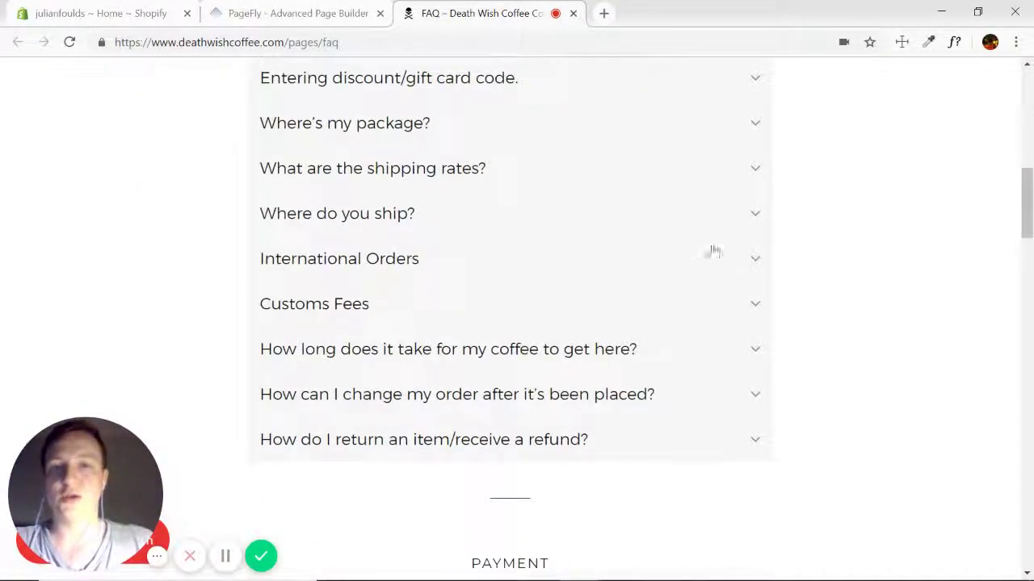
scroll(714, 251, up, 4)
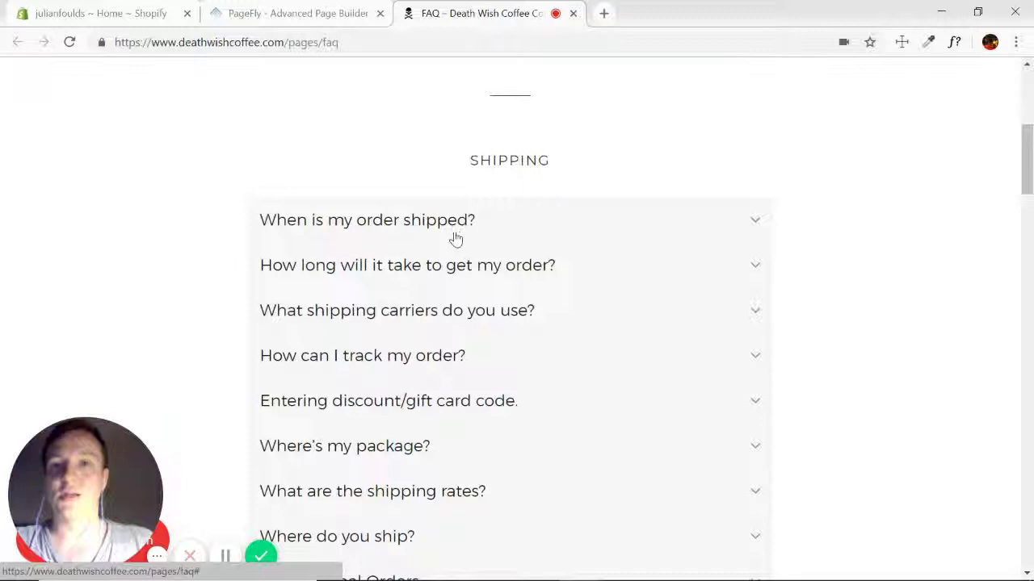
scroll(629, 259, up, 5)
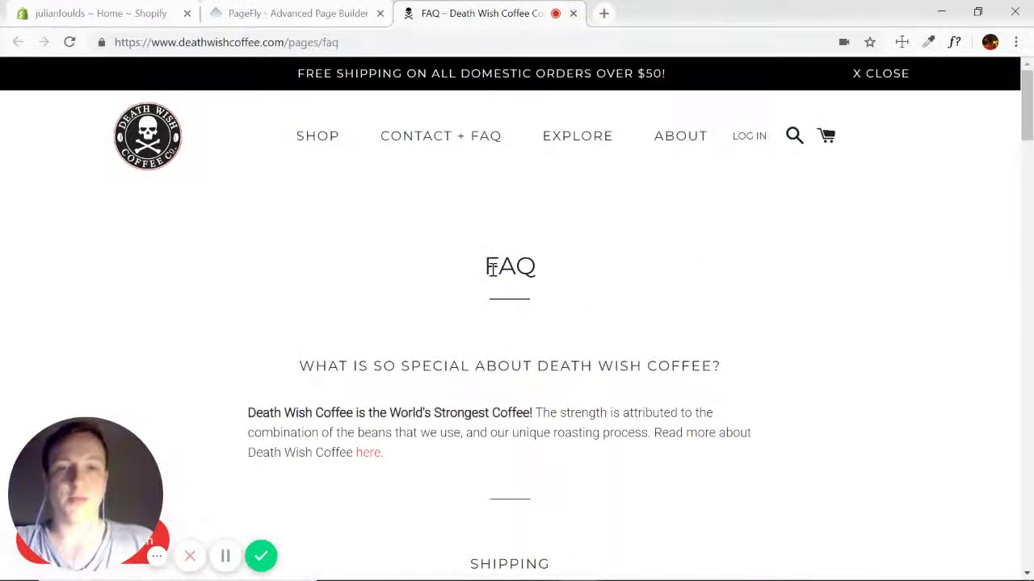
Switch to the PageFly editor and add a full section to the empty Death Wish FAQ page
click(312, 15)
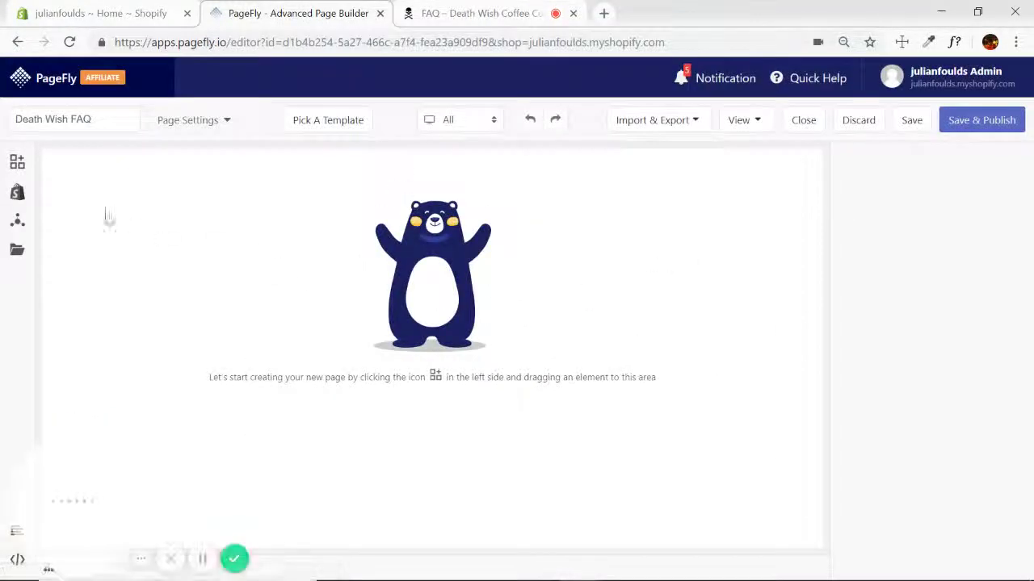
click(22, 165)
drag(255, 187, 522, 283)
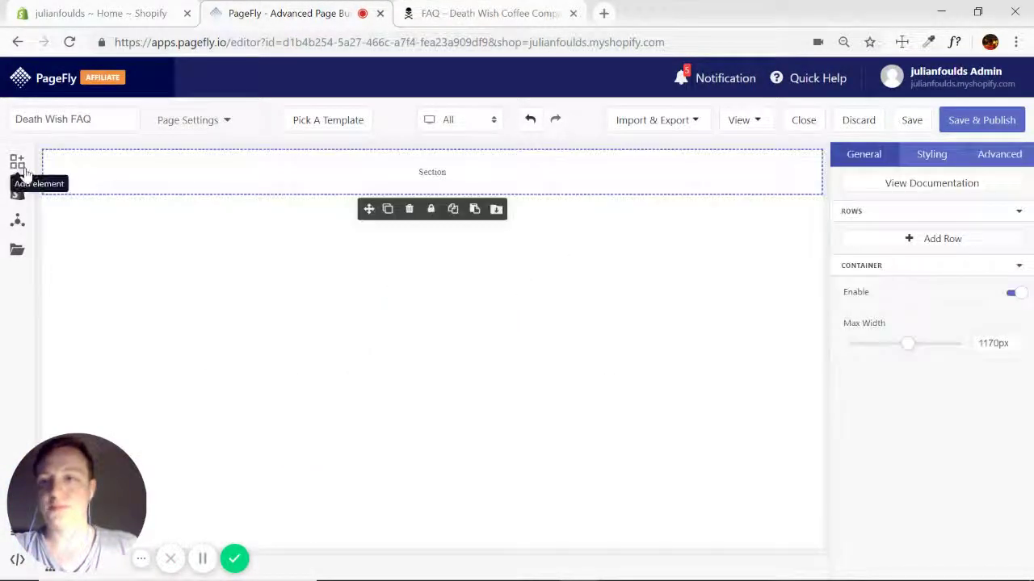
Place a plain heading element inside the new section
click(18, 163)
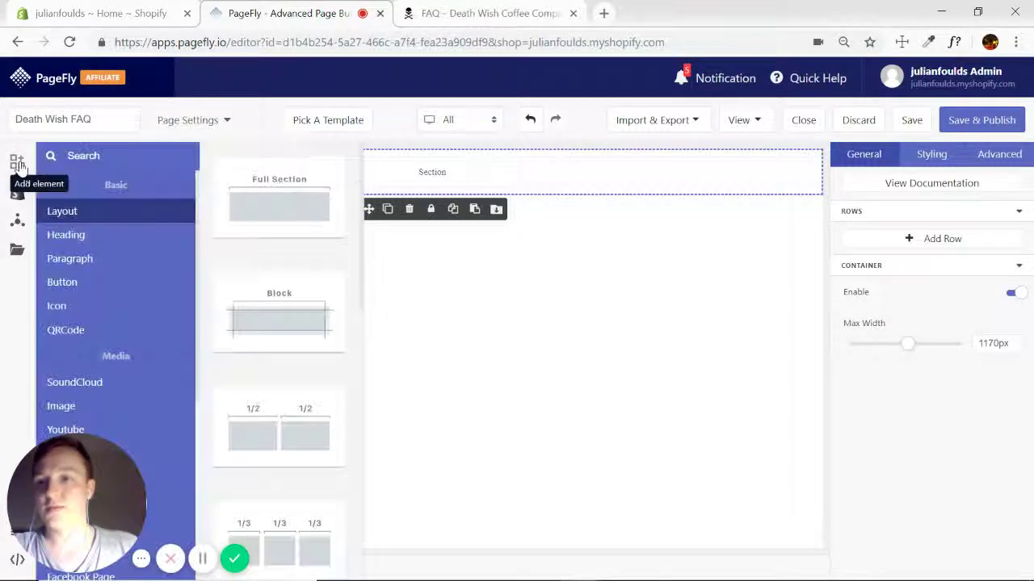
click(73, 235)
drag(274, 202, 431, 170)
Find the Divider element and place a plain line divider directly beneath the heading
click(18, 163)
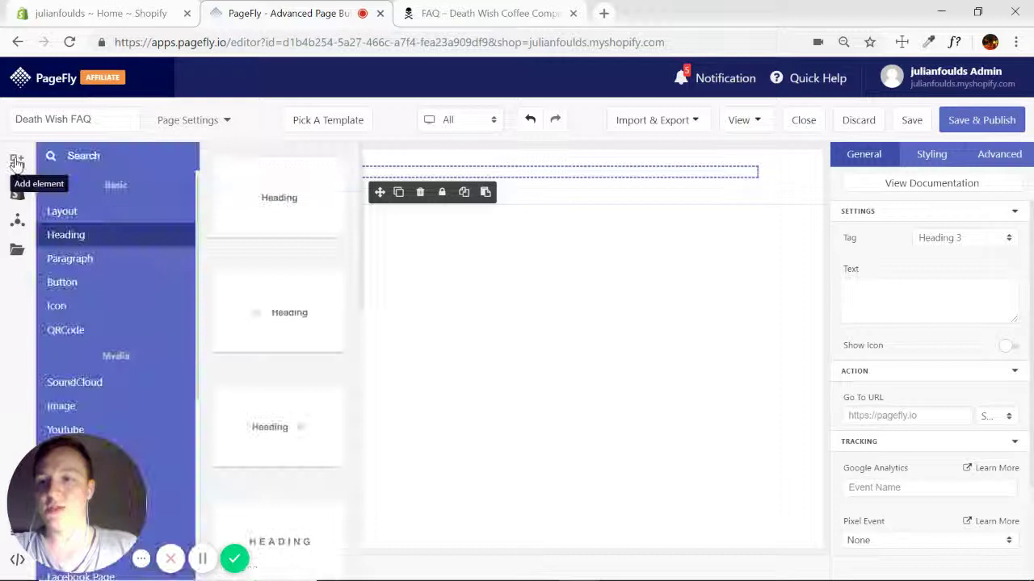
click(116, 158)
text(divider)
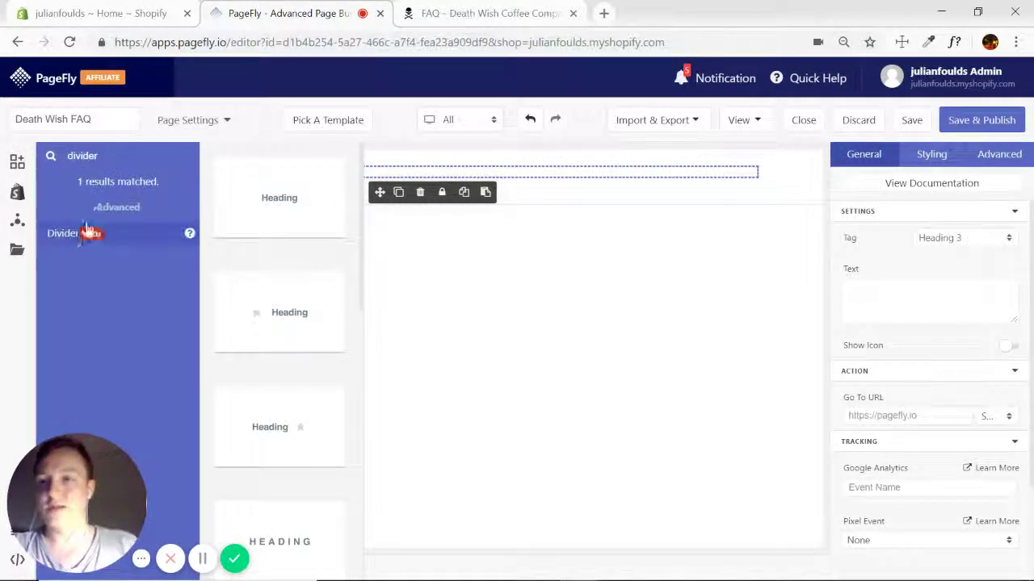
click(74, 235)
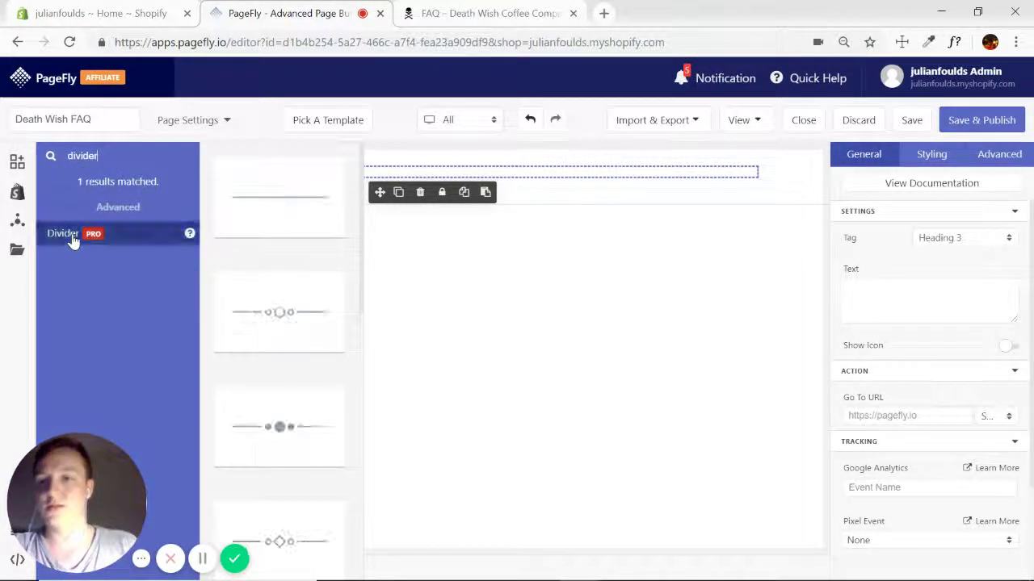
drag(270, 209, 338, 184)
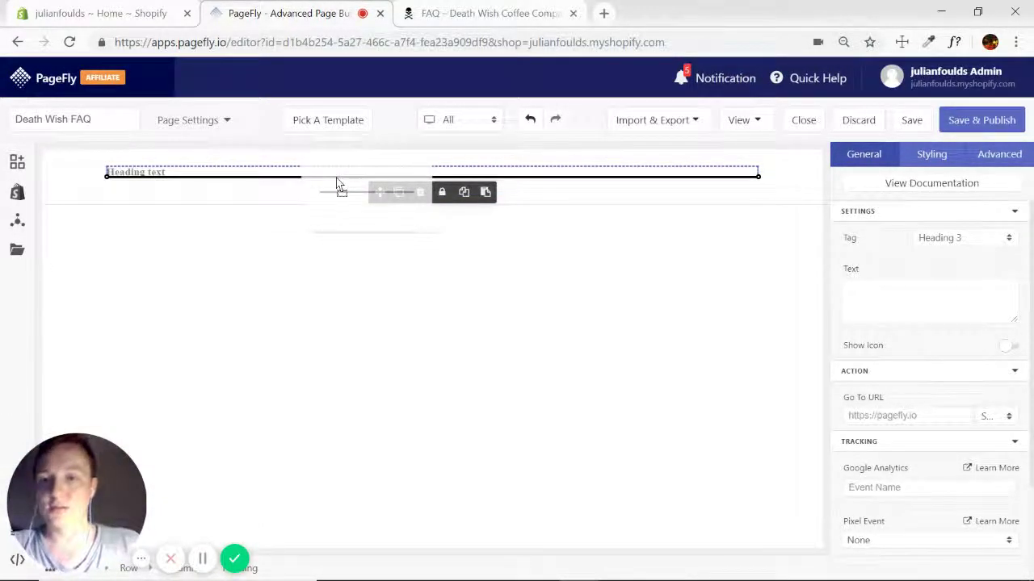
drag(338, 185, 339, 187)
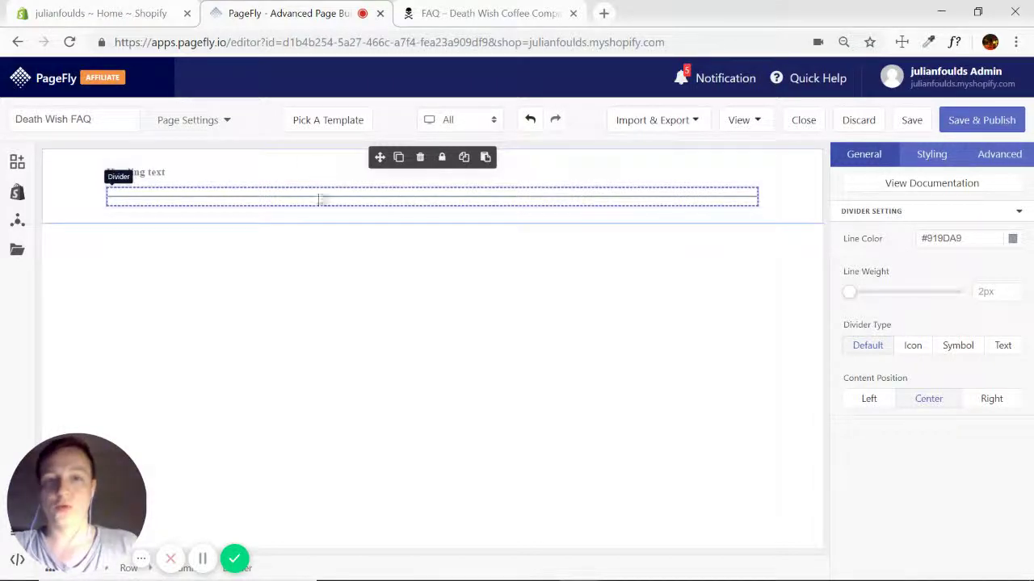
click(726, 220)
Check the intro question block on the reference FAQ page and add a second plain heading below the divider in PageFly
click(456, 10)
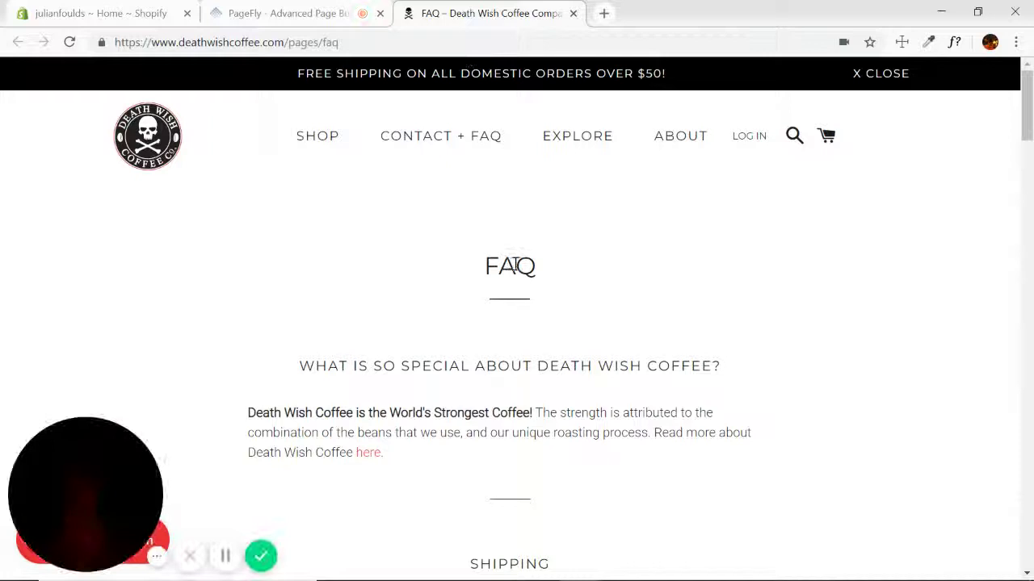
scroll(731, 306, down, 1)
drag(302, 203, 730, 201)
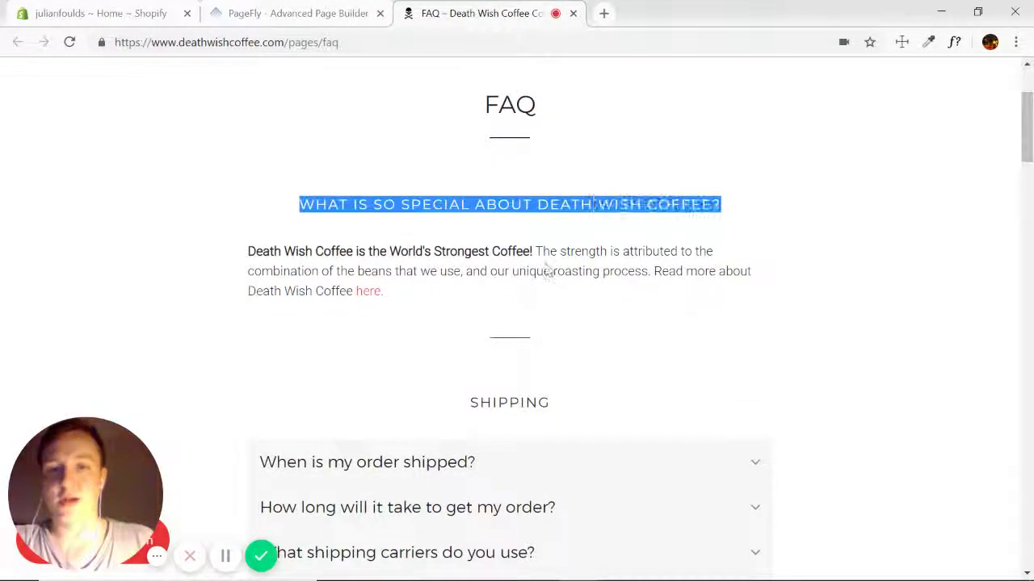
drag(295, 252, 659, 251)
scroll(519, 277, down, 1)
click(563, 263)
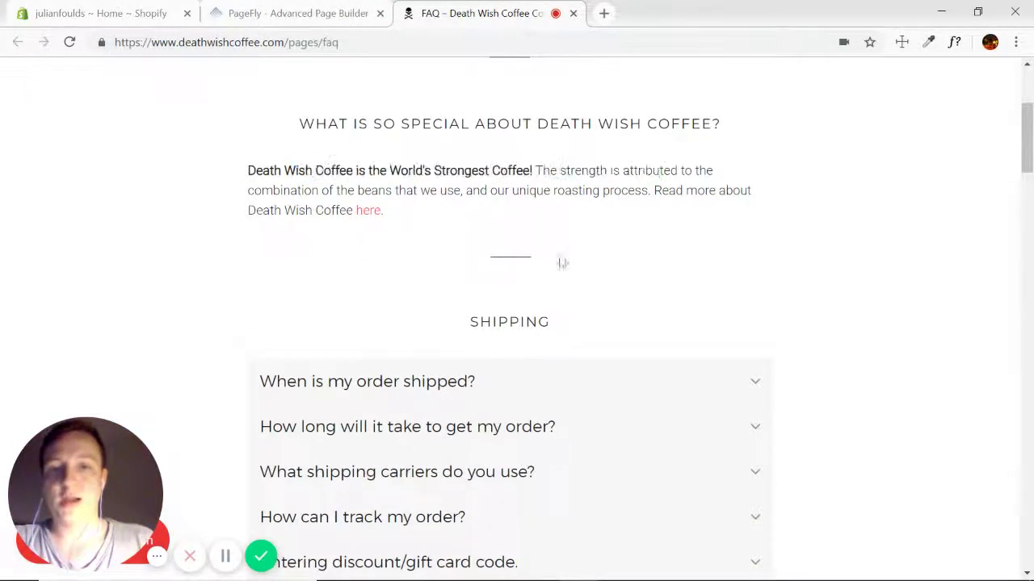
click(295, 11)
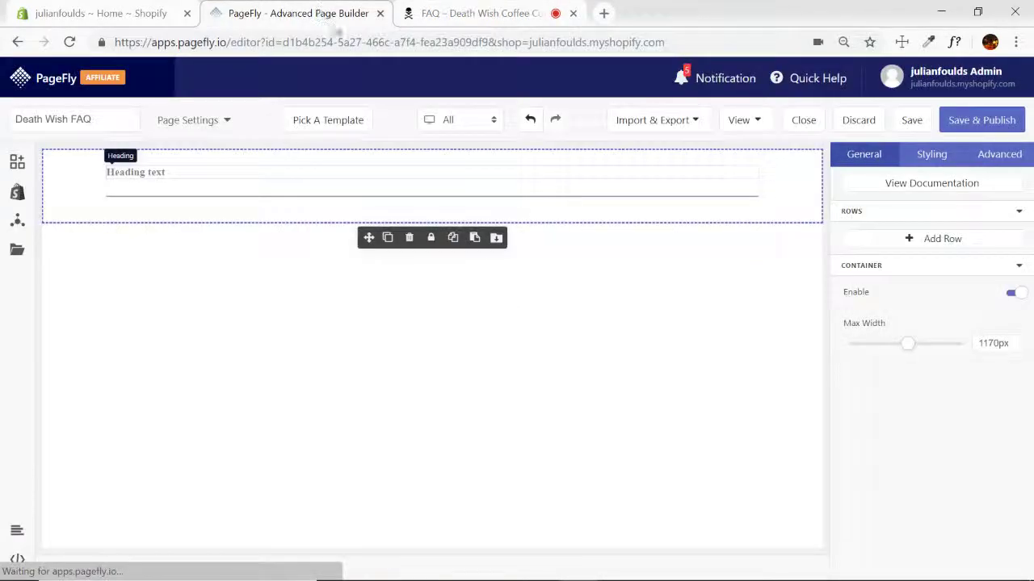
click(16, 164)
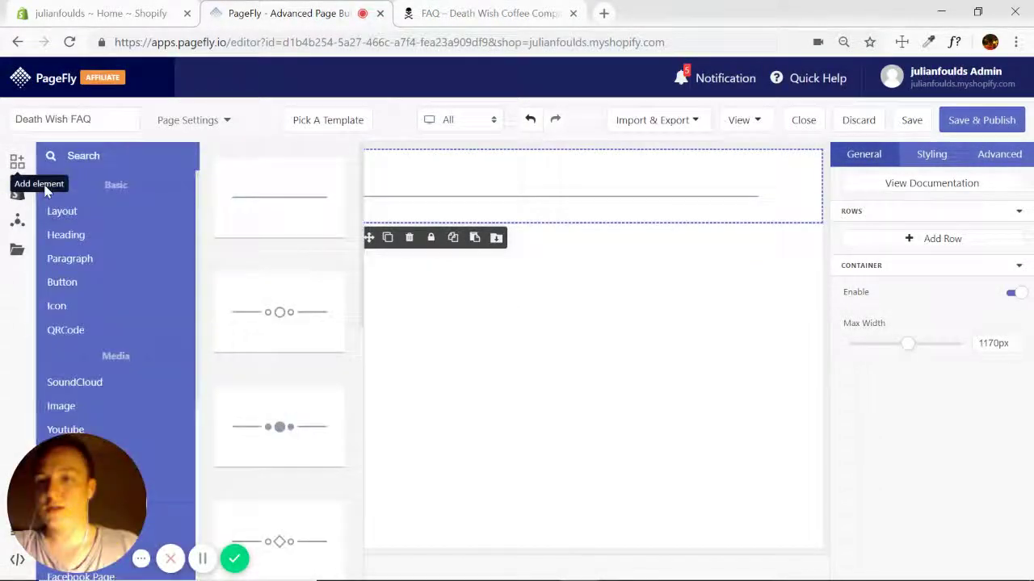
click(69, 235)
drag(285, 205, 311, 210)
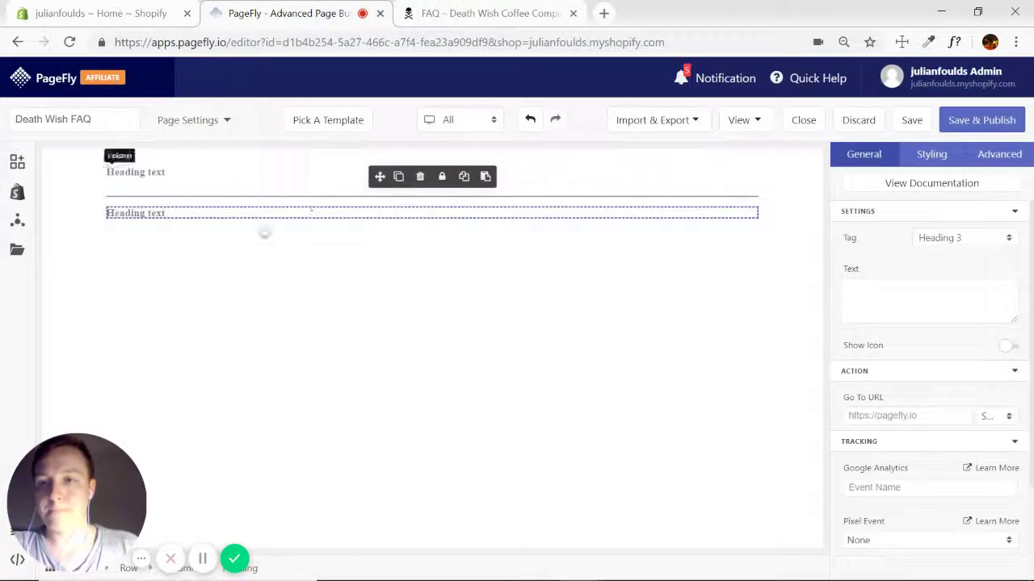
Add a left-aligned paragraph element beneath the second heading
click(17, 164)
click(69, 258)
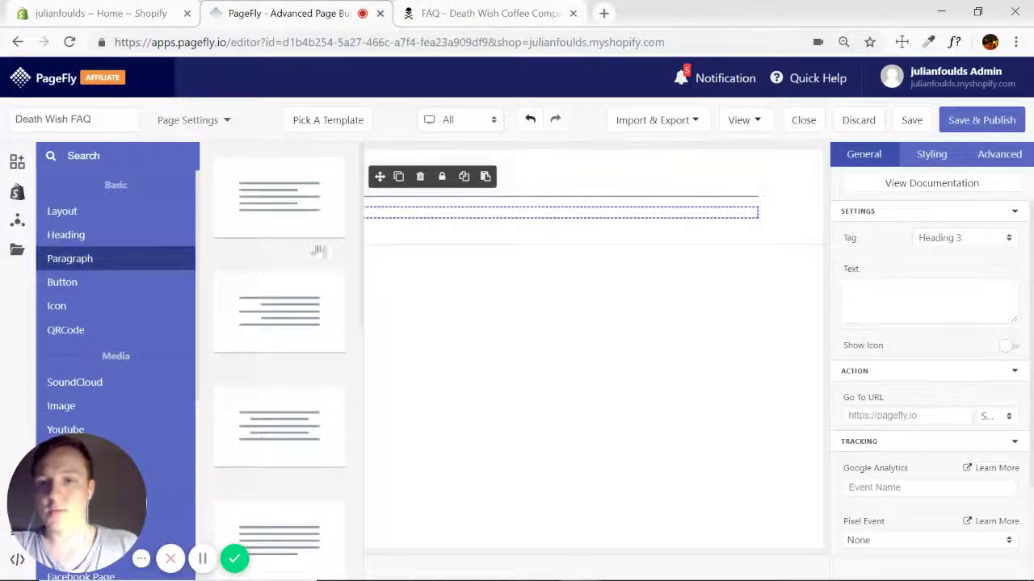
drag(273, 195, 299, 220)
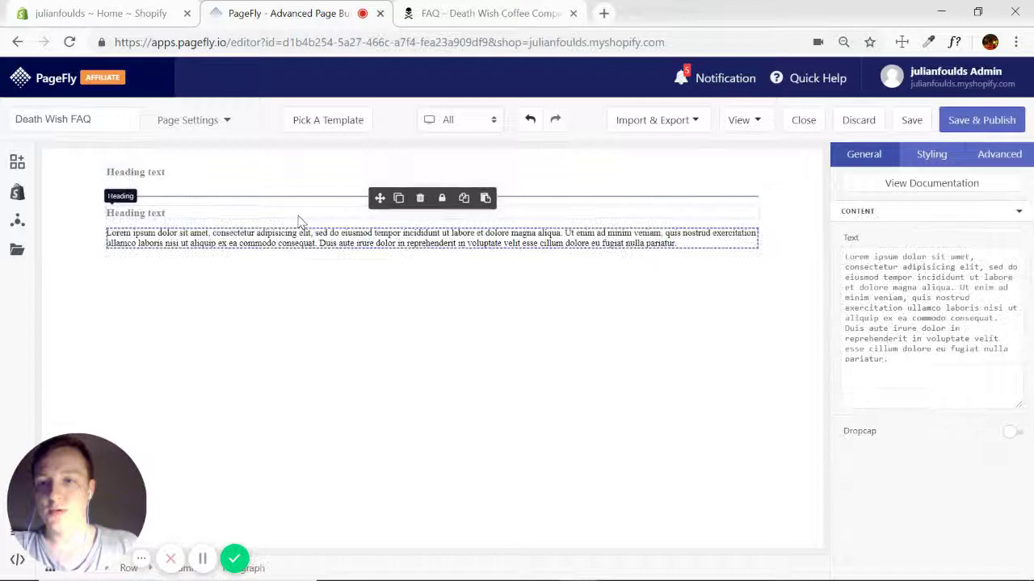
Find the Divider element and place another plain line divider below the paragraph
click(17, 164)
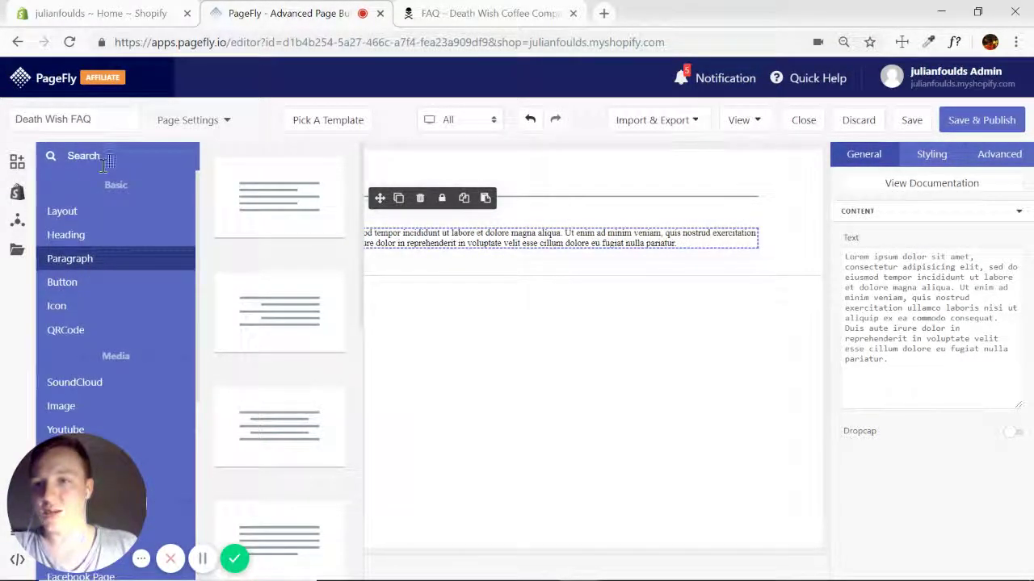
text(divider)
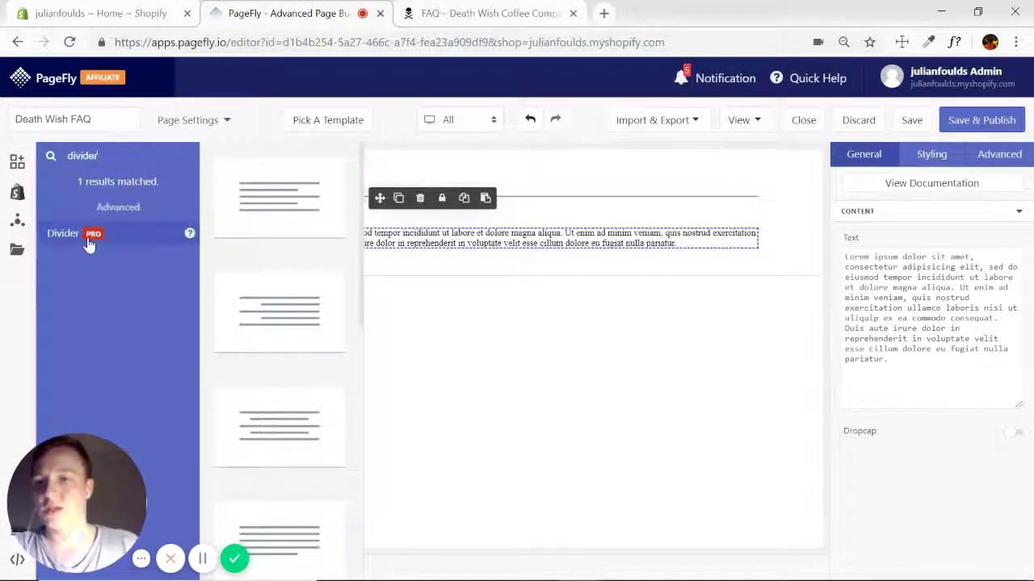
mouse_move(87, 236)
drag(288, 190, 404, 282)
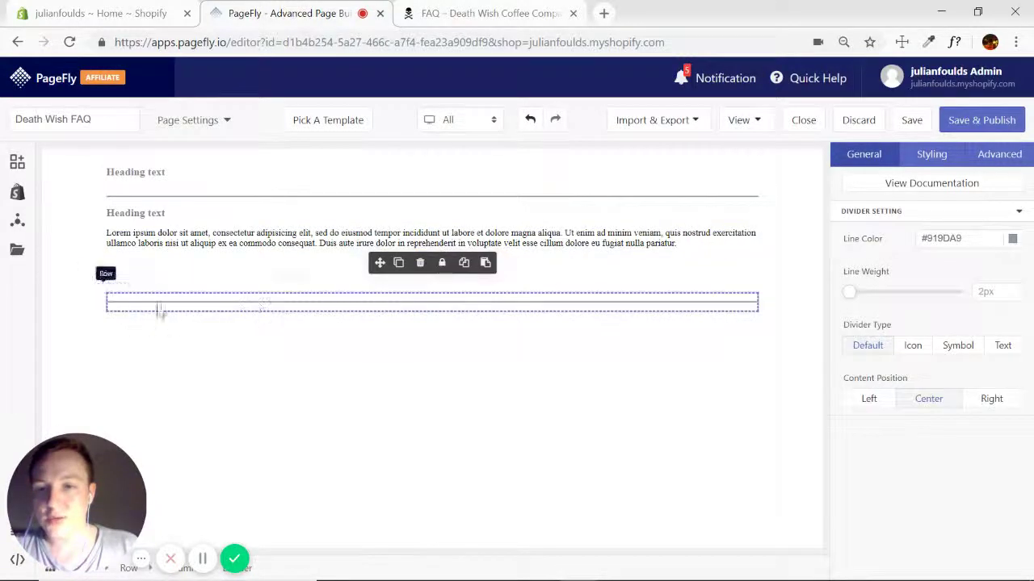
Check the divider on the reference FAQ page and delete the lower divider section and the empty section beneath it in PageFly
click(482, 14)
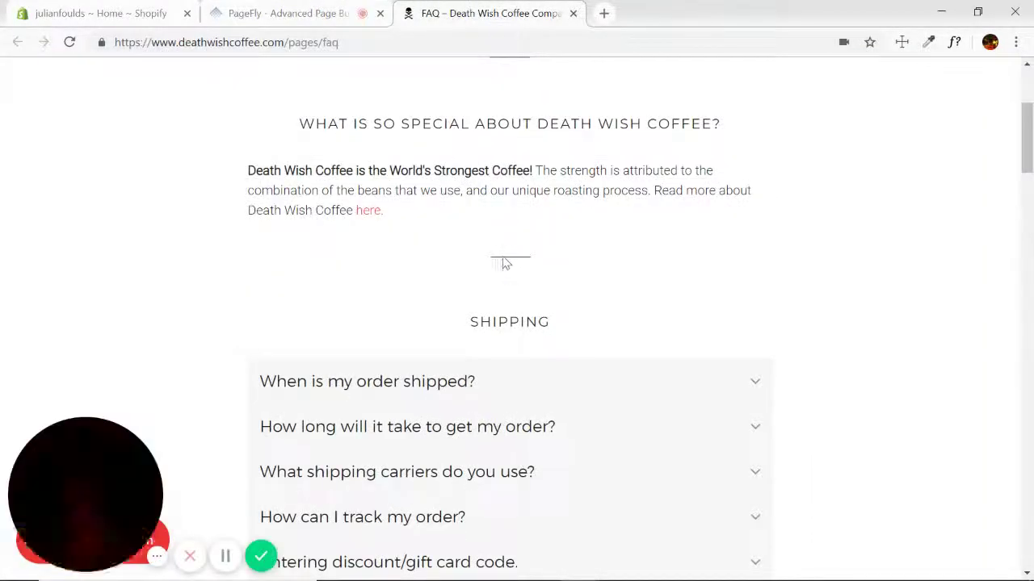
click(292, 16)
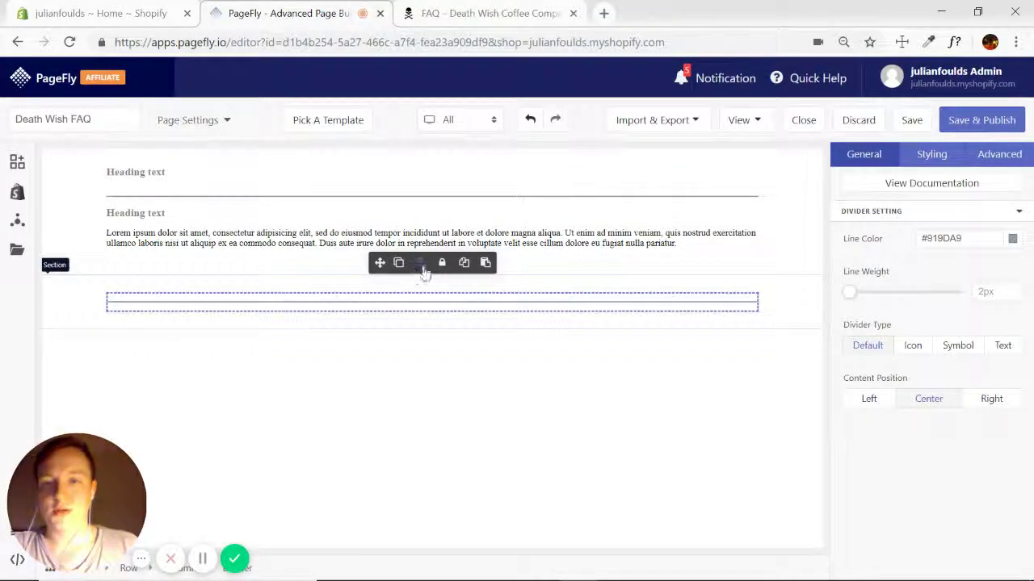
drag(393, 266, 314, 278)
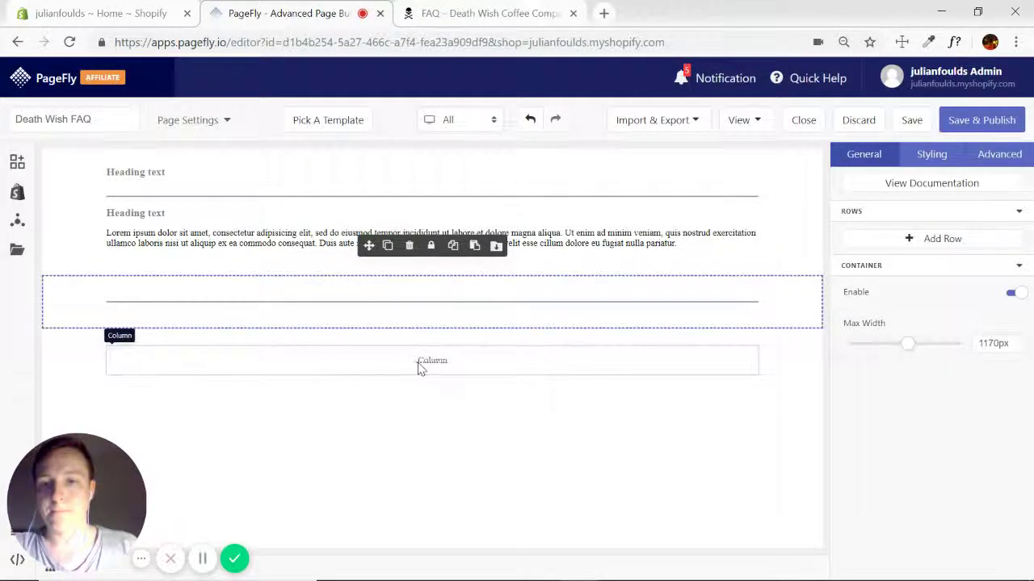
click(352, 363)
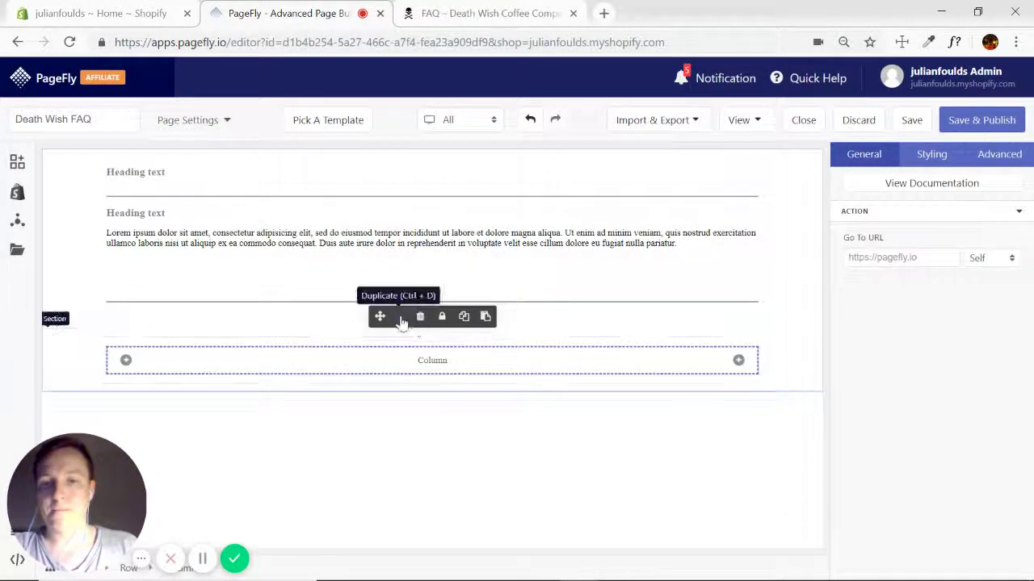
click(418, 318)
click(307, 311)
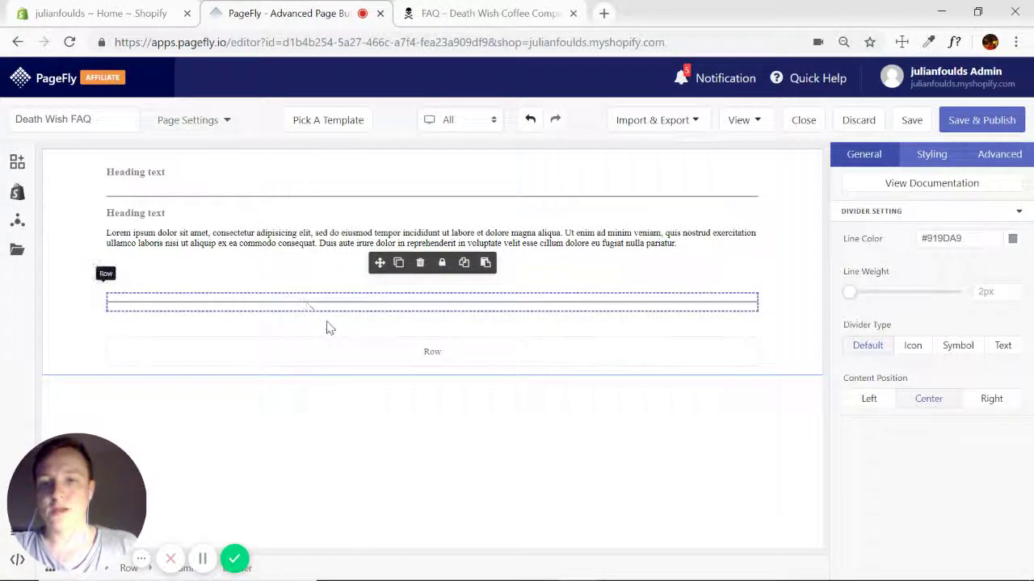
click(55, 313)
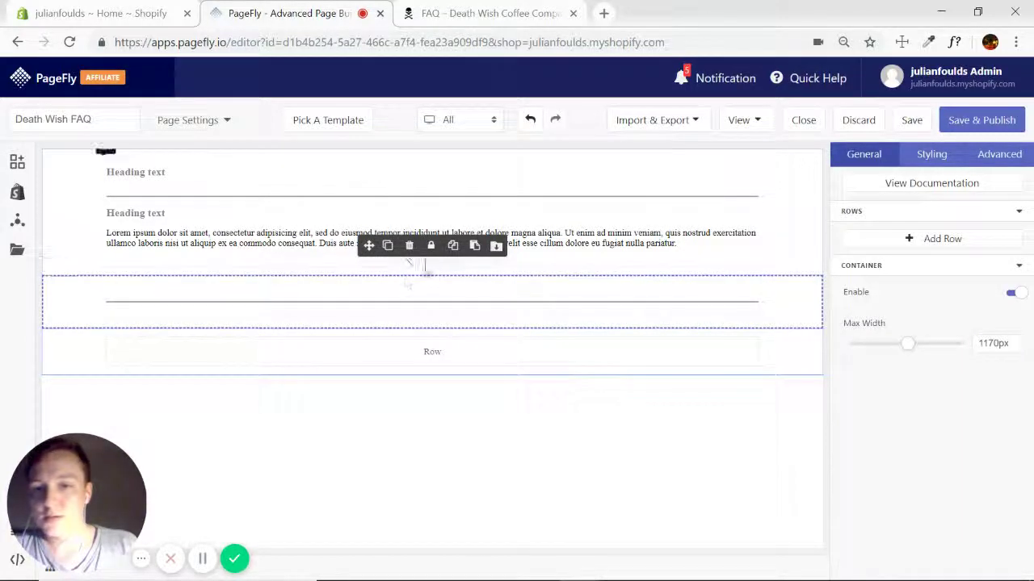
click(408, 245)
click(401, 314)
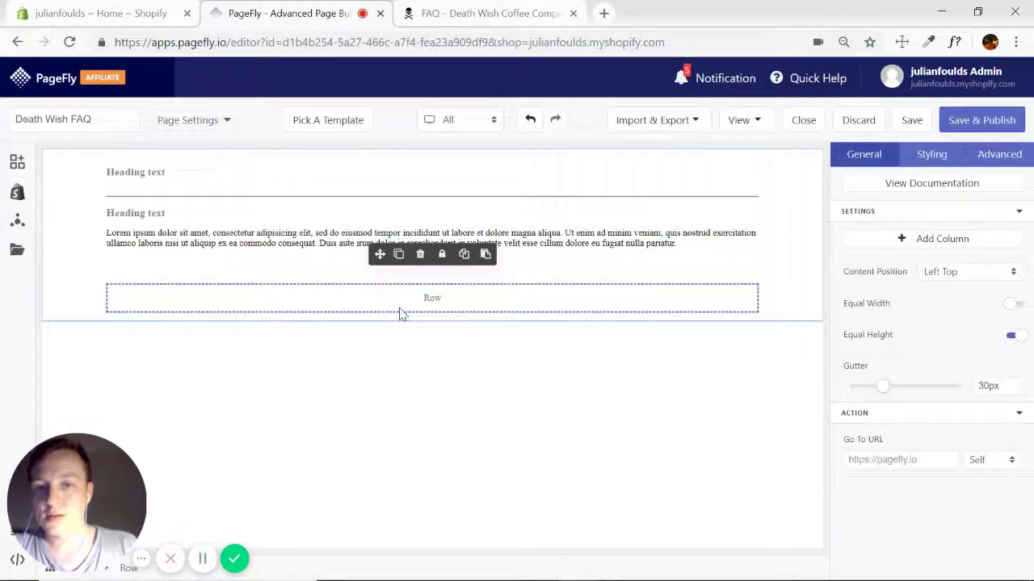
click(420, 253)
click(410, 246)
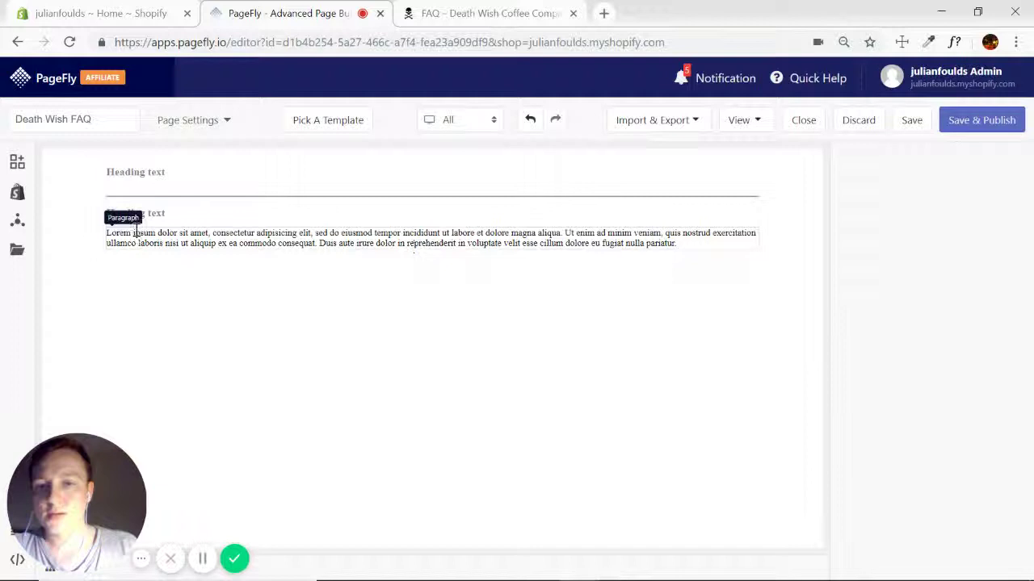
Add a full section below the paragraph and place a plain heading inside it
click(16, 163)
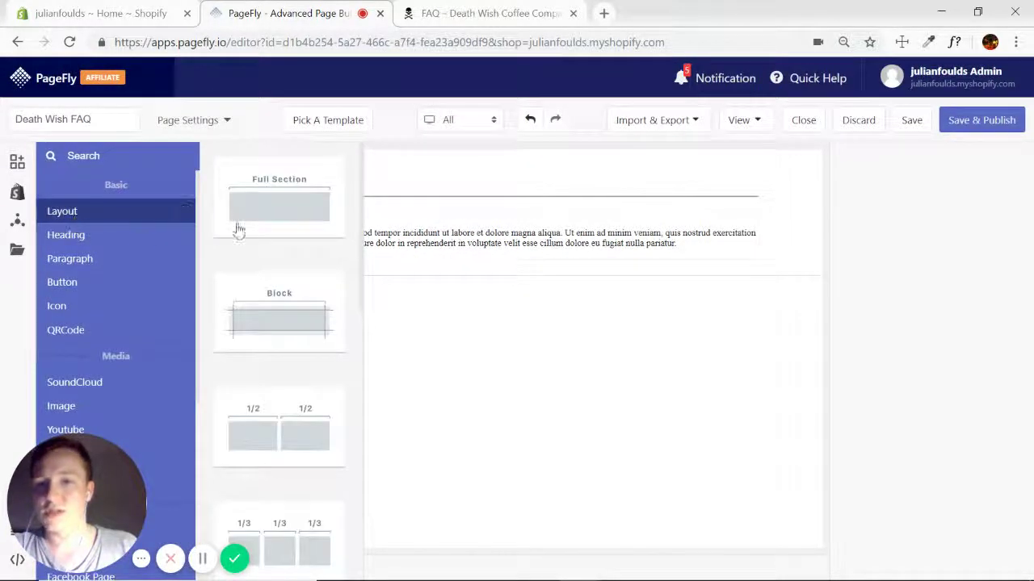
drag(238, 230, 425, 279)
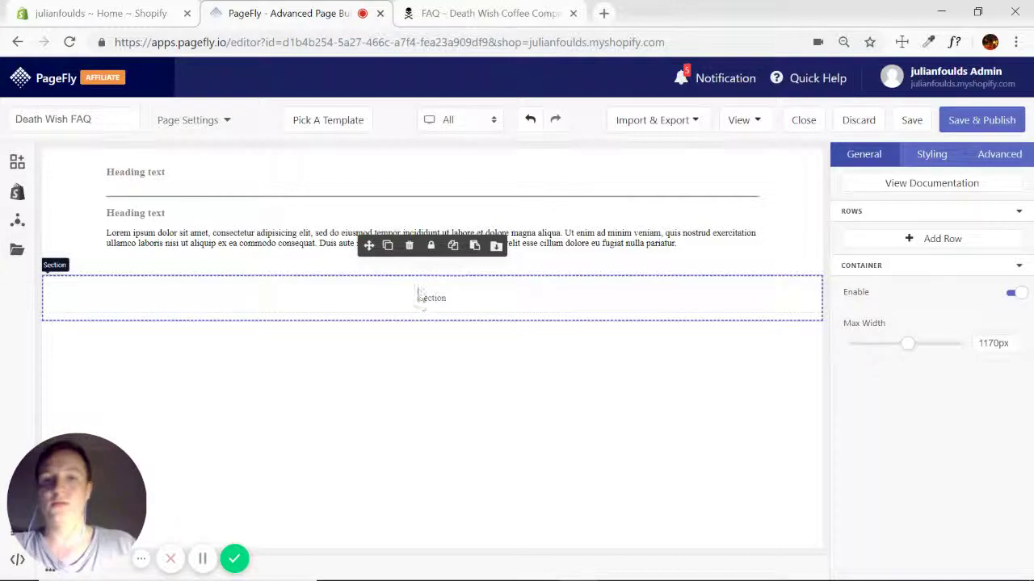
click(17, 164)
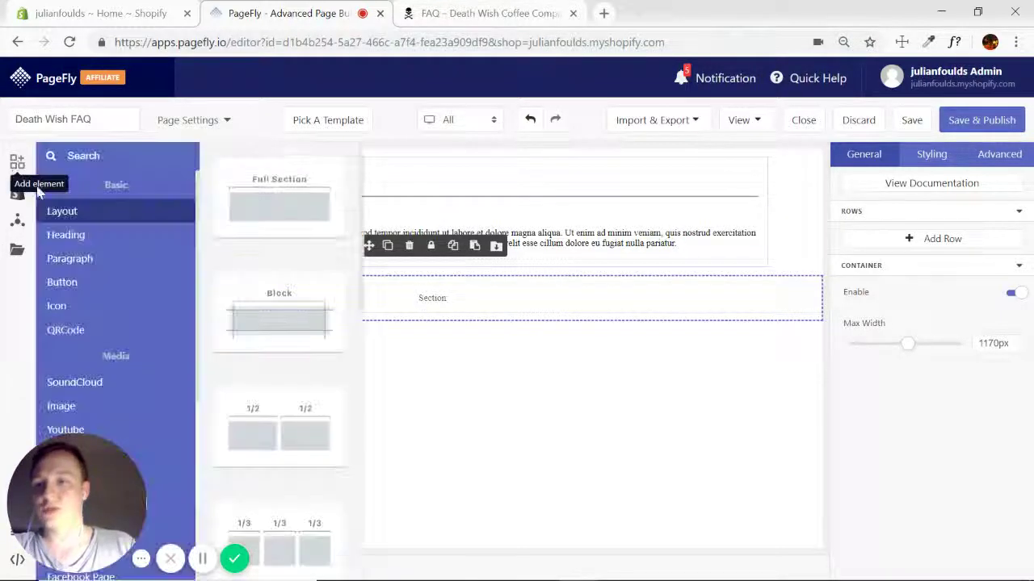
click(72, 235)
drag(279, 200, 420, 295)
Check the Shipping block on the reference FAQ page and place a plain line divider between the paragraph and the lowest heading in PageFly
click(467, 16)
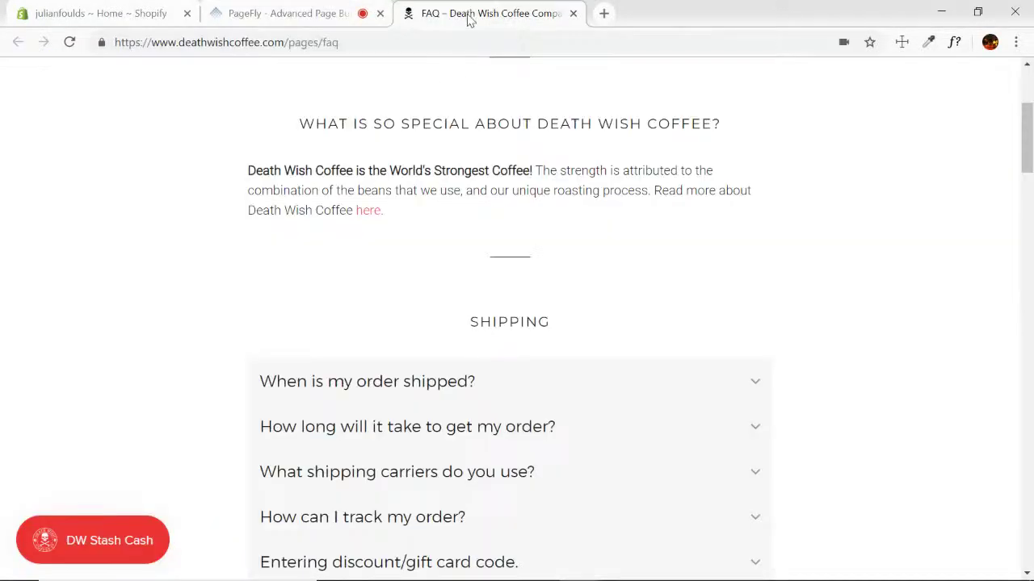
drag(472, 321, 786, 315)
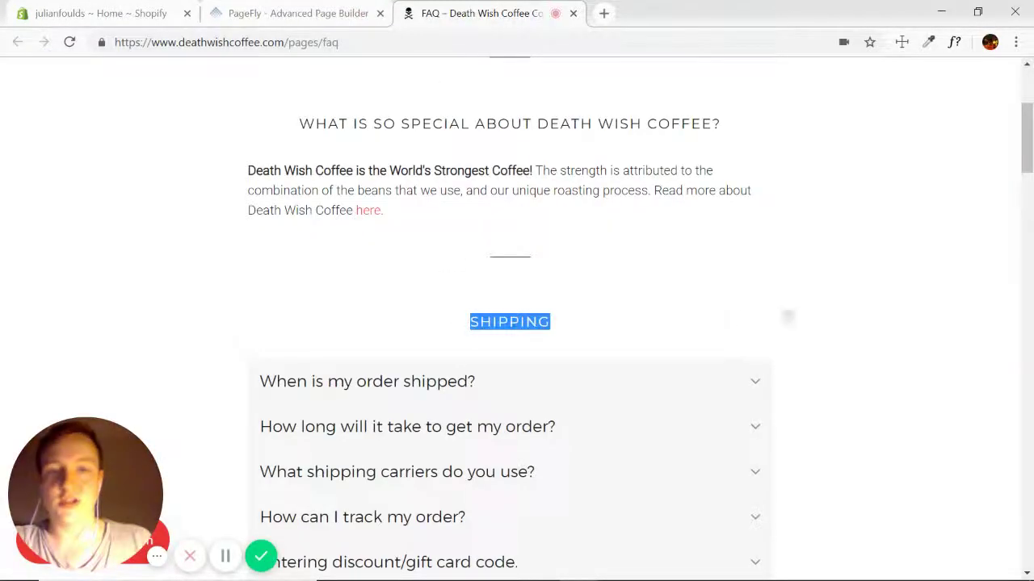
click(807, 330)
scroll(807, 331, down, 2)
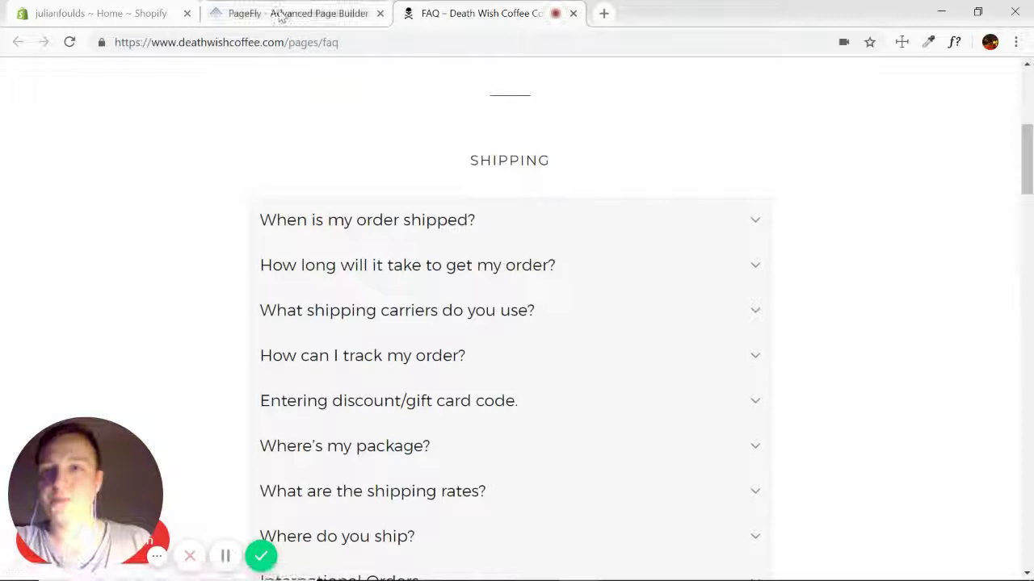
click(274, 14)
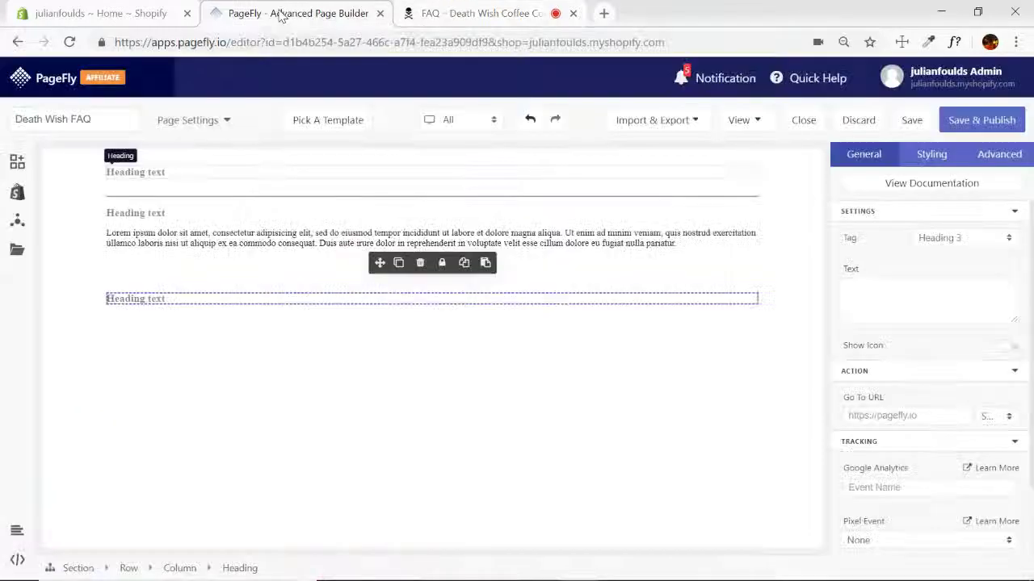
click(16, 162)
text(divider)
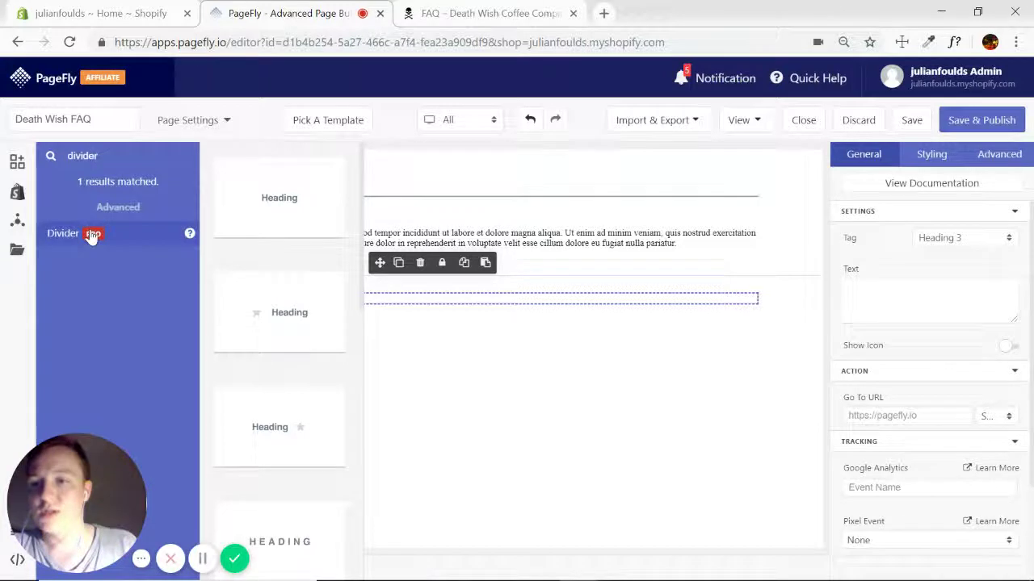
click(92, 234)
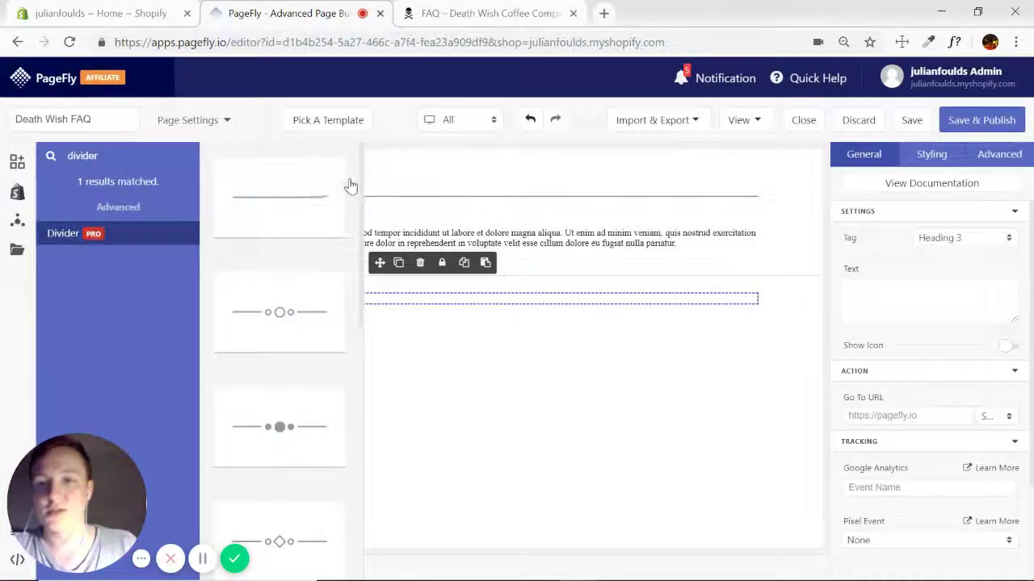
drag(279, 205, 312, 277)
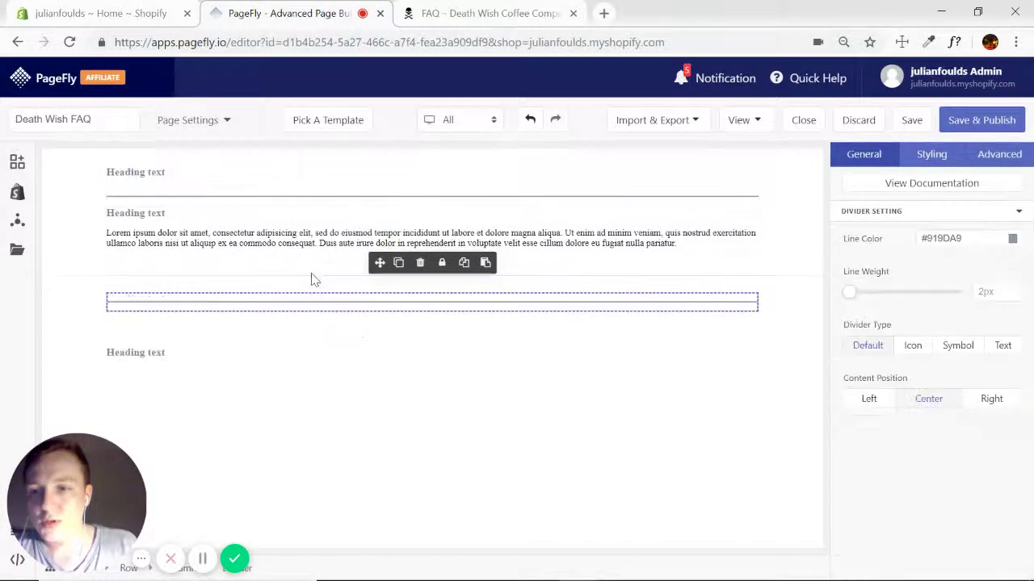
Recheck the reference Shipping block, find the Accordion element in PageFly and place the variant with right-side arrows beneath the lowest heading
click(303, 352)
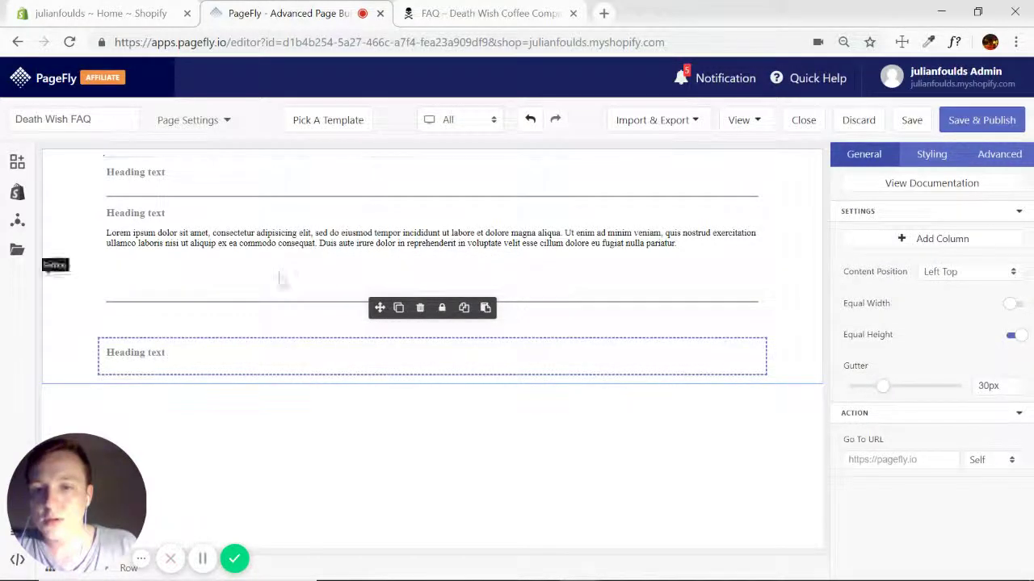
click(486, 12)
scroll(565, 179, up, 1)
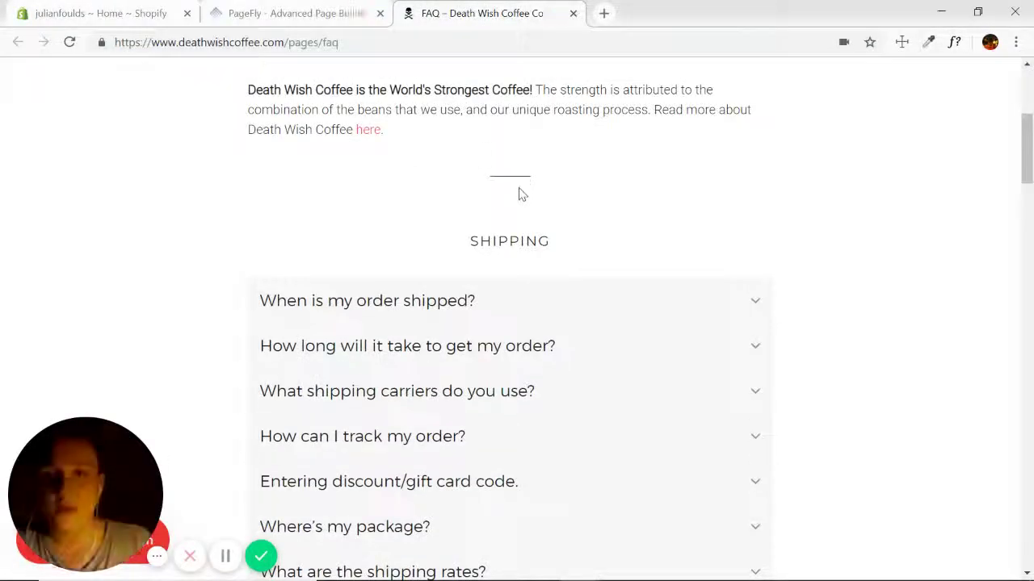
click(274, 16)
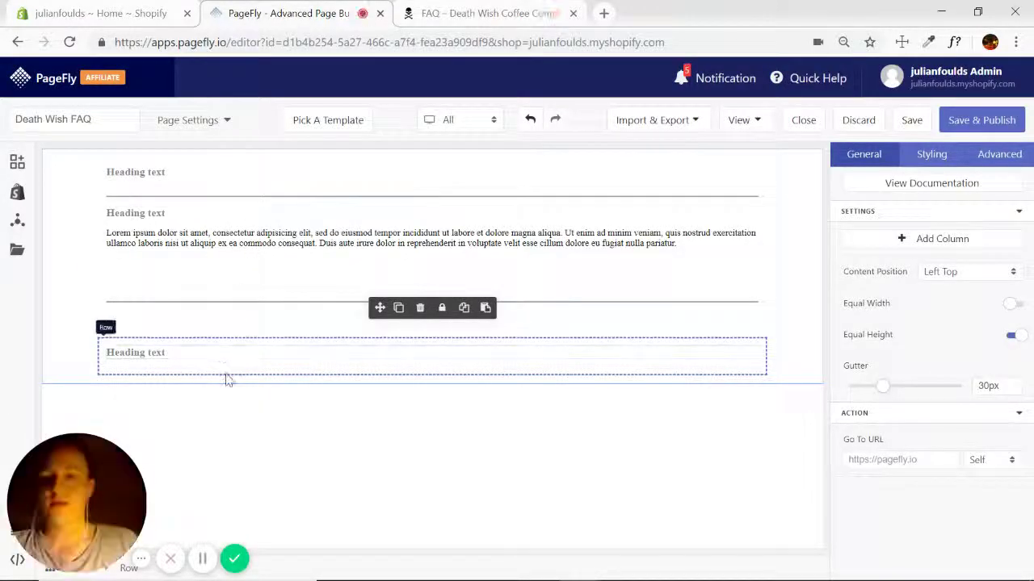
click(17, 162)
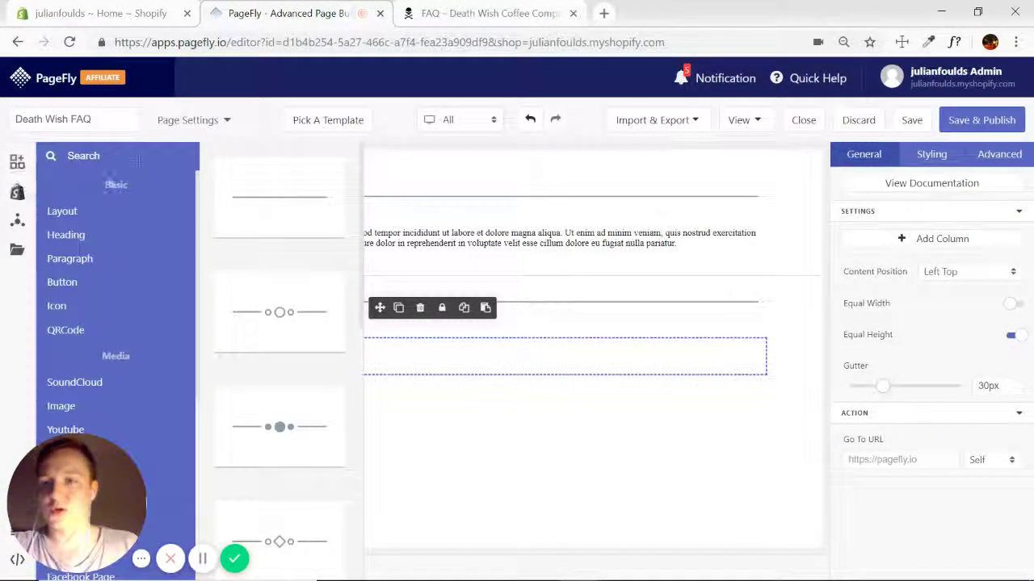
text(accor)
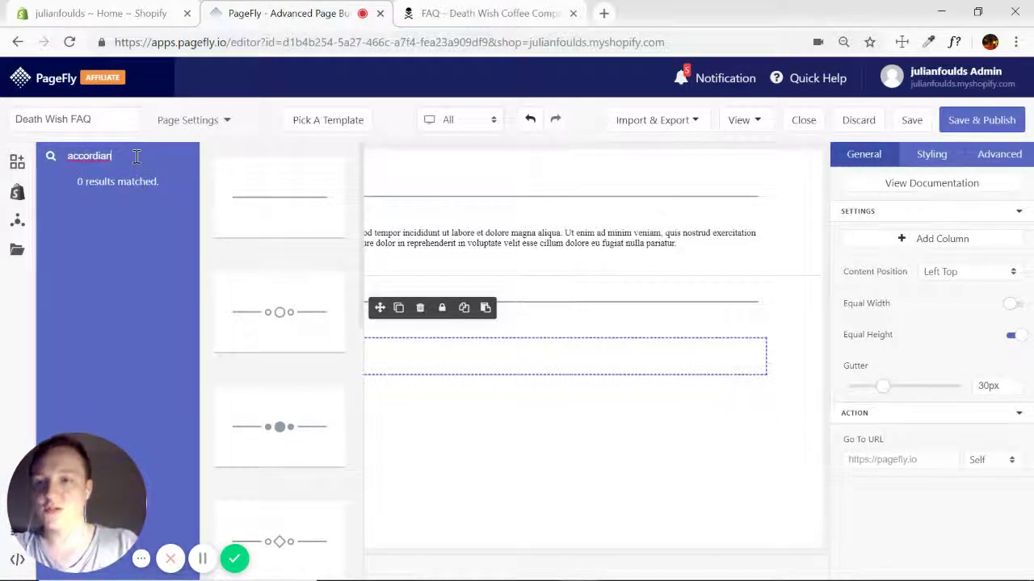
mouse_move(102, 239)
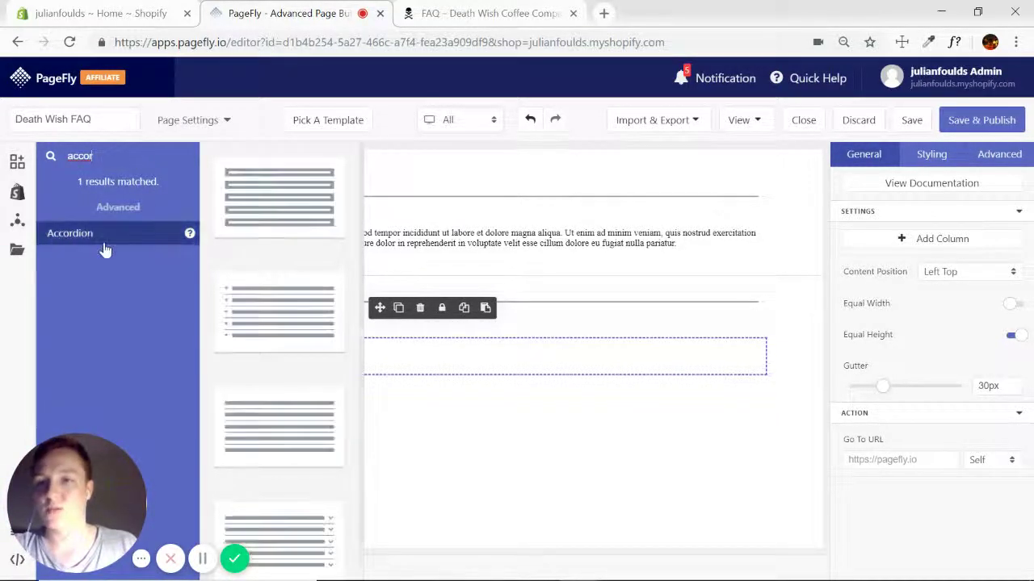
scroll(275, 279, down, 1)
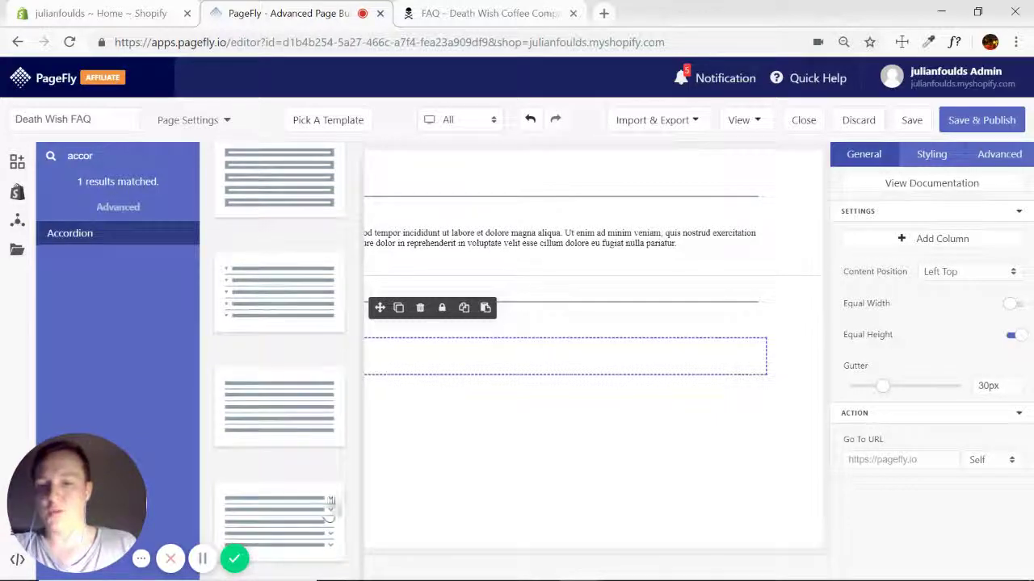
drag(275, 532, 405, 364)
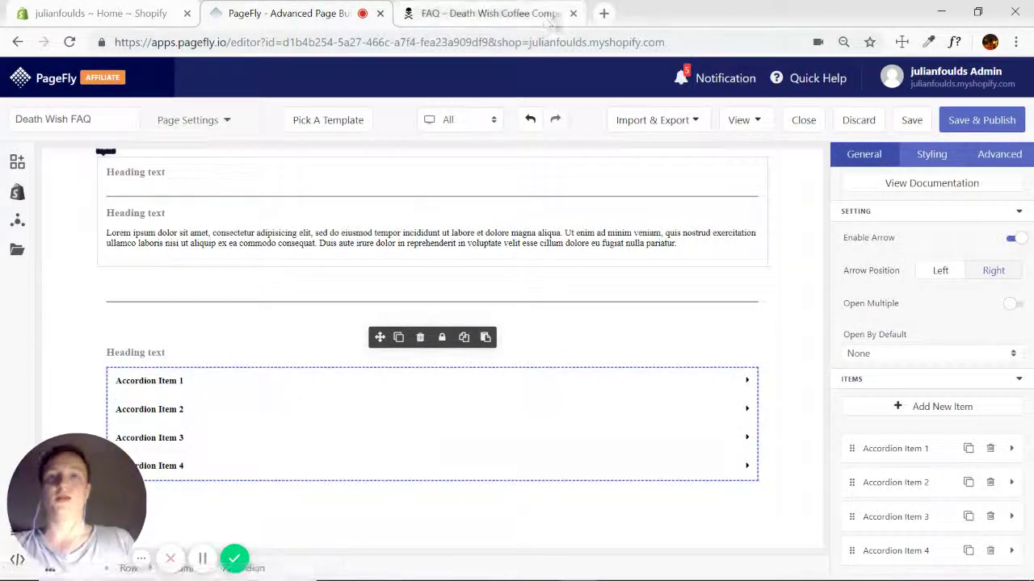
Review the Shipping questions on the reference FAQ page and extend the PageFly accordion to 13 items
click(487, 17)
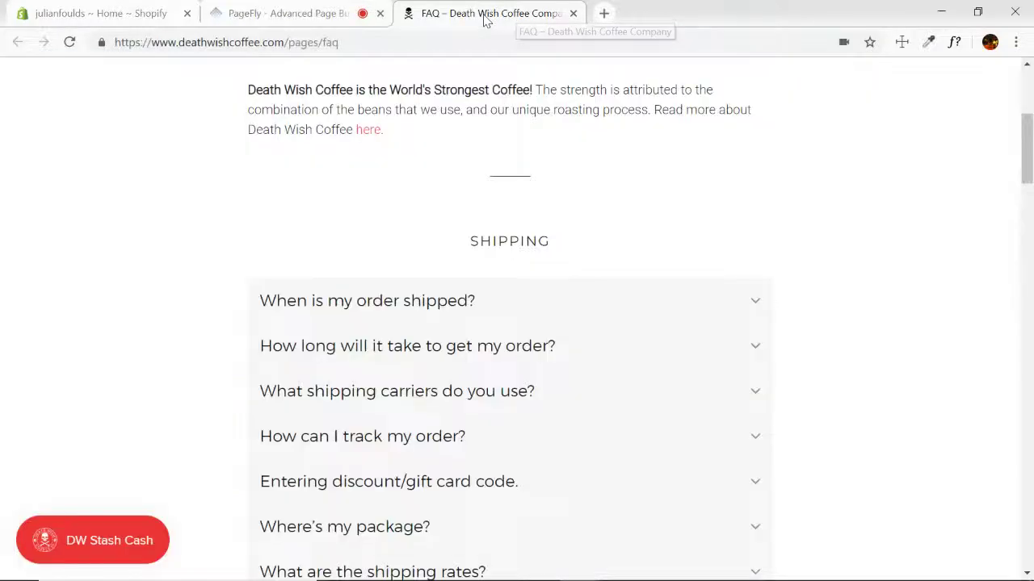
scroll(634, 300, down, 5)
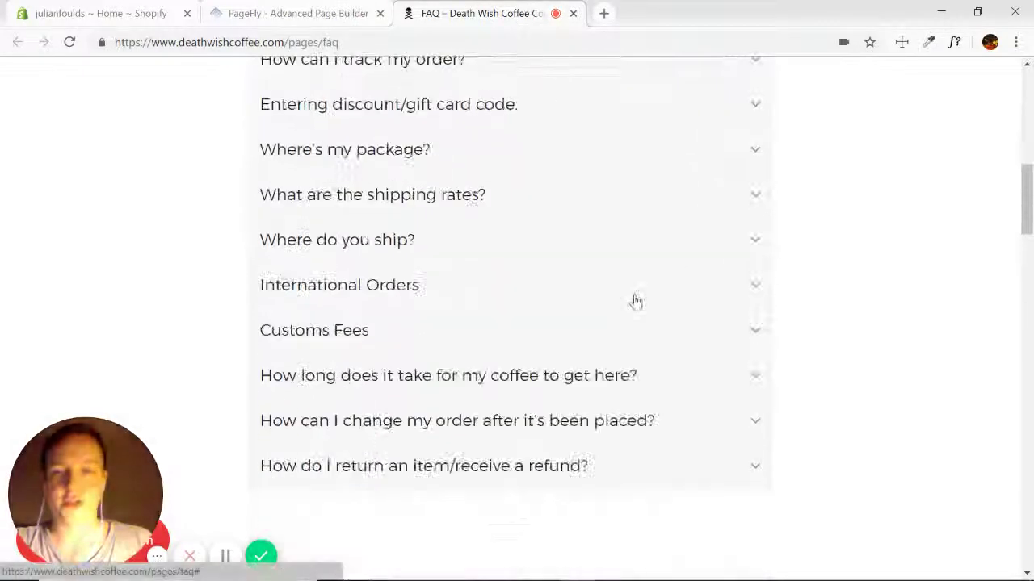
scroll(493, 346, up, 10)
click(290, 14)
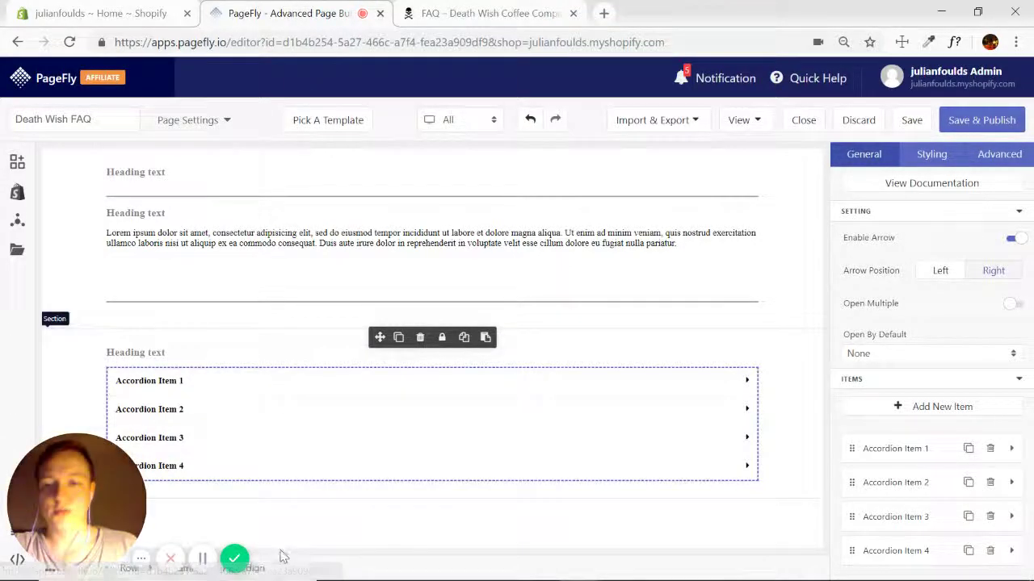
drag(100, 488, 98, 477)
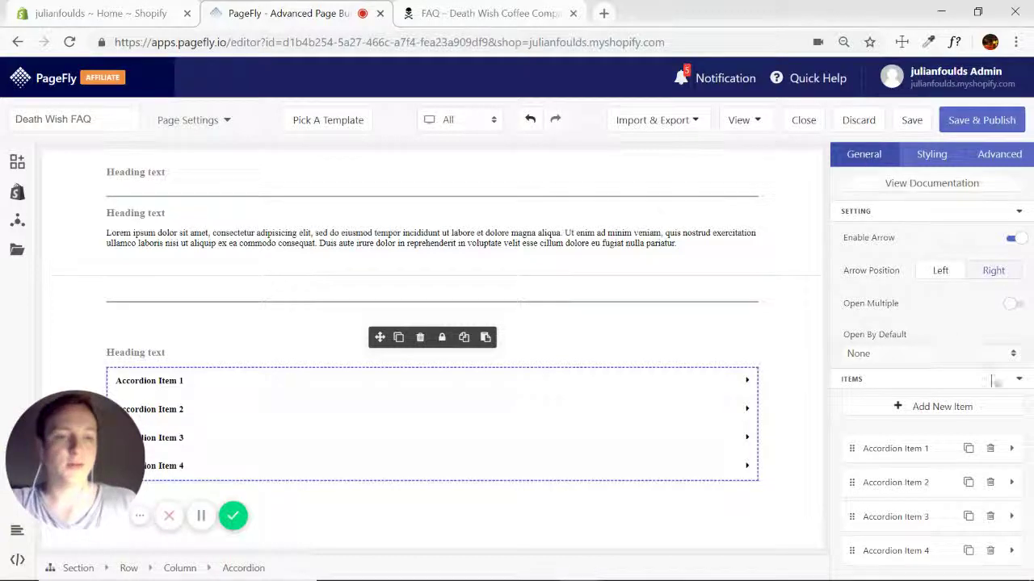
click(960, 407)
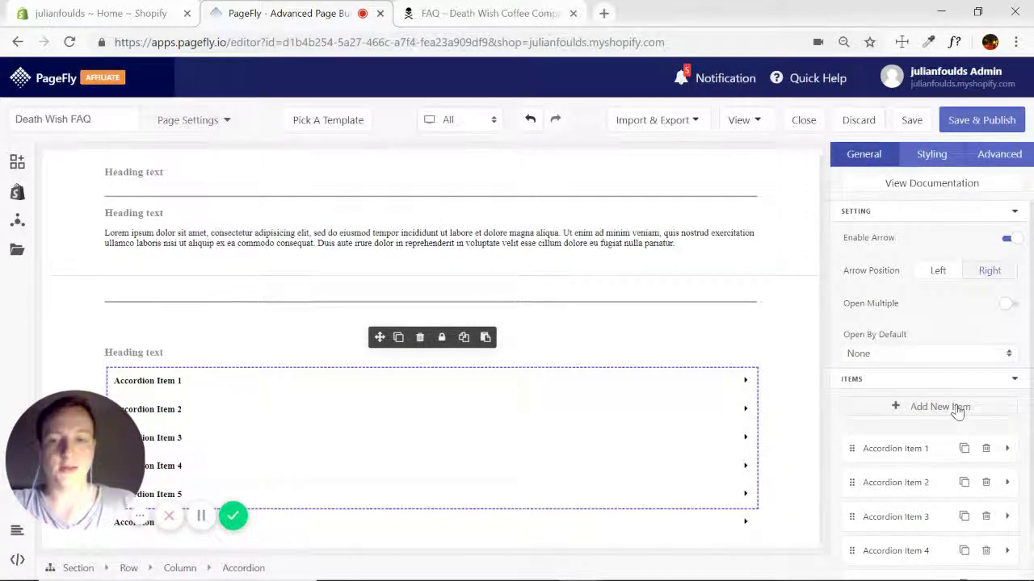
click(958, 409)
double_click(958, 409)
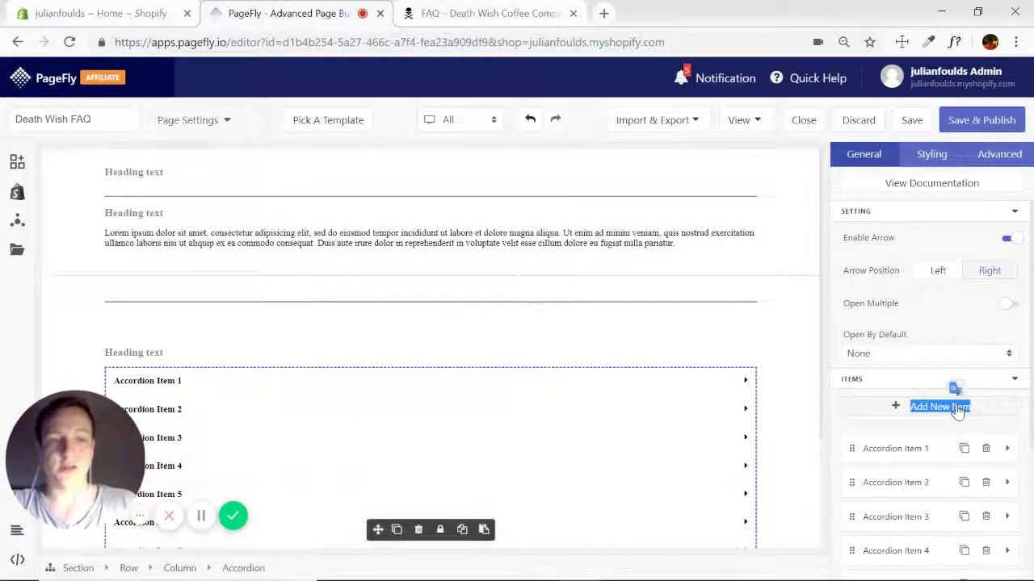
scroll(980, 391, down, 5)
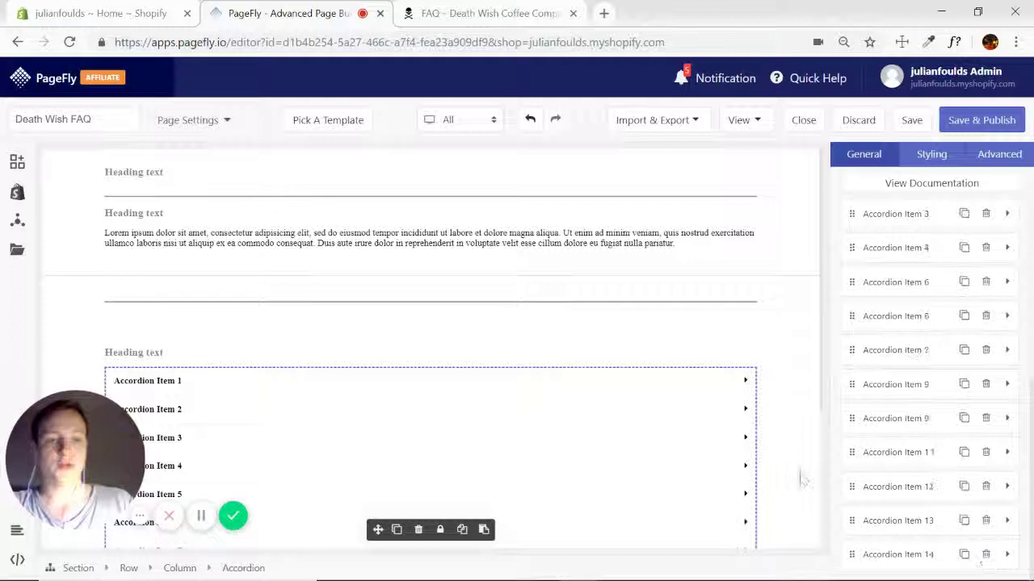
scroll(779, 412, down, 3)
scroll(775, 392, up, 2)
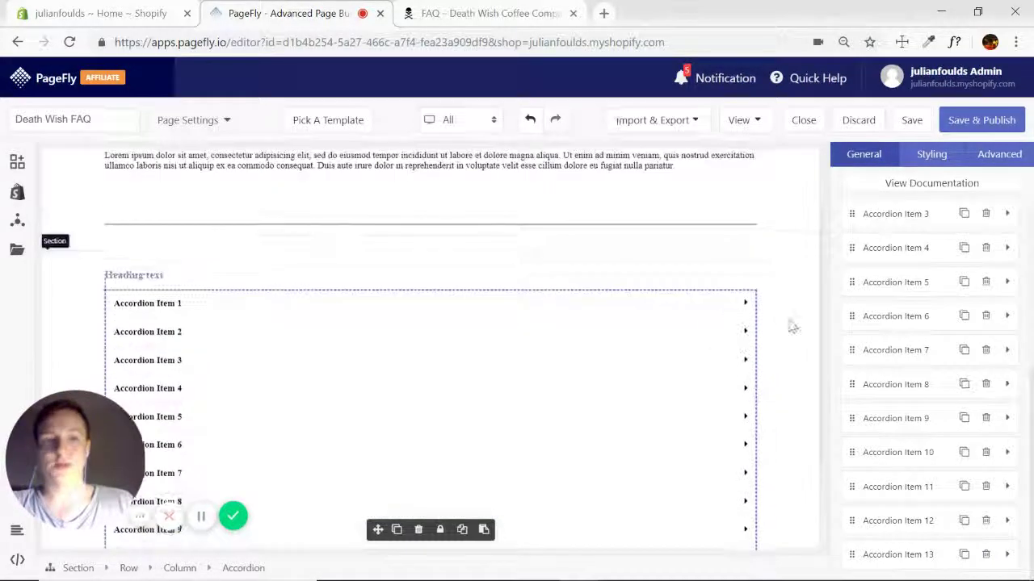
Expand and collapse the first accordion item and look over the 13-item accordion
click(652, 325)
click(307, 314)
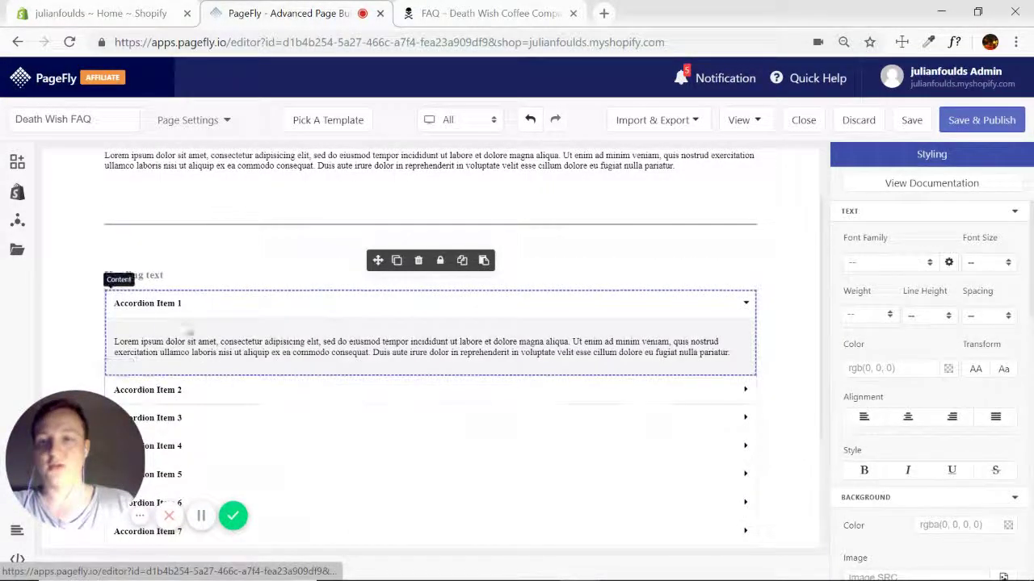
click(742, 304)
scroll(602, 351, down, 2)
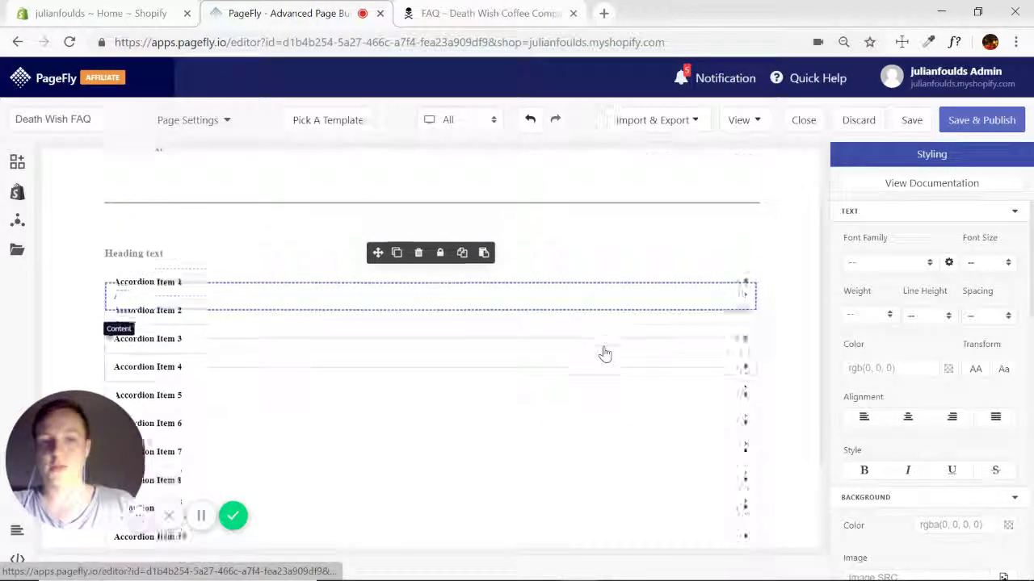
scroll(407, 339, up, 2)
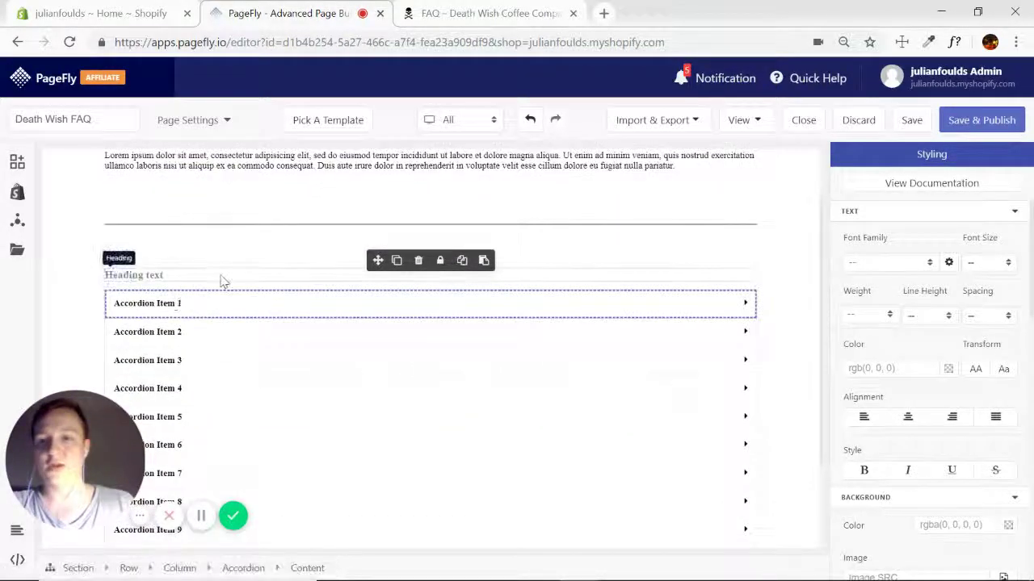
scroll(347, 347, down, 2)
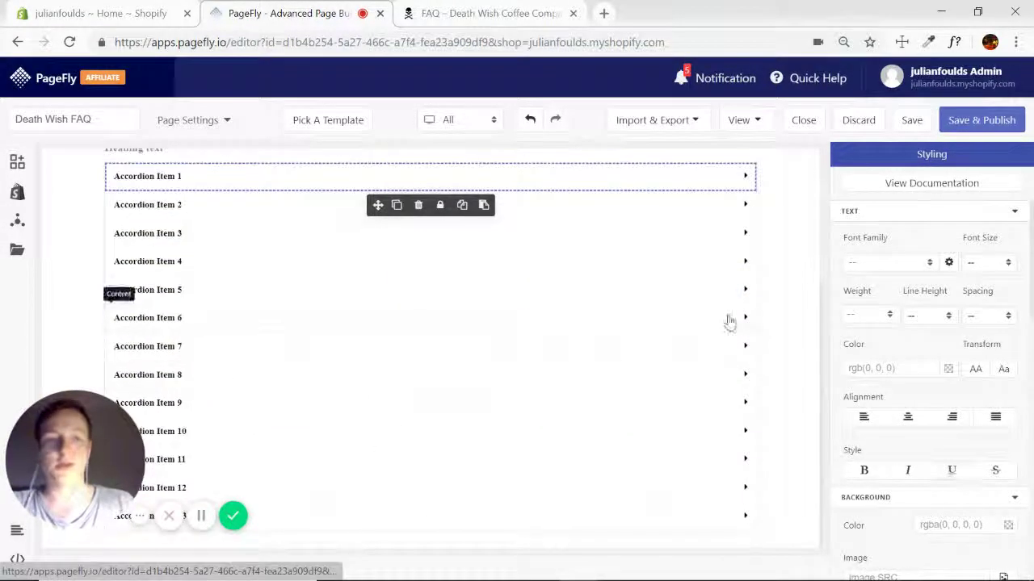
Duplicate the whole section containing the heading and the 13-item accordion
click(787, 488)
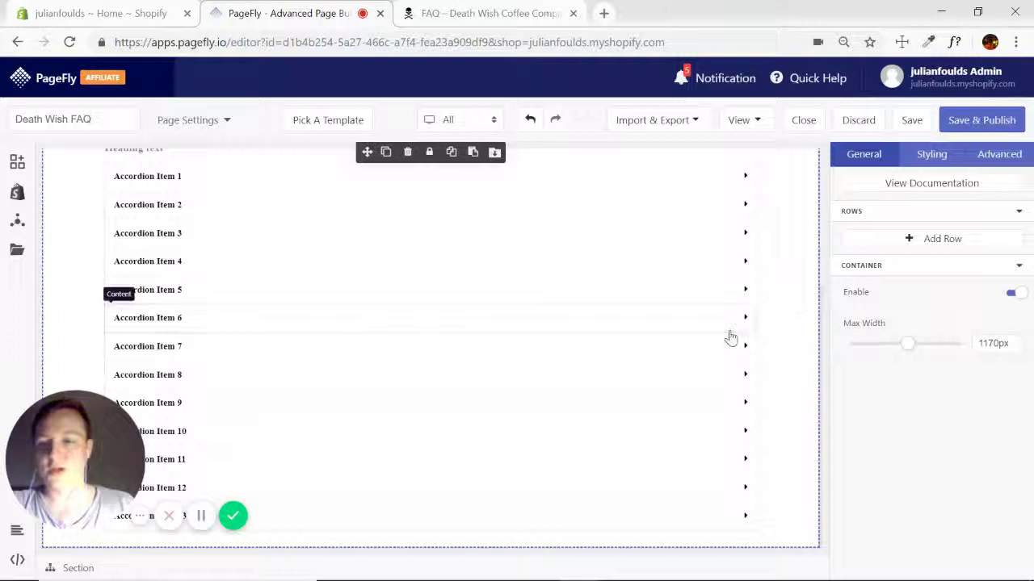
click(386, 154)
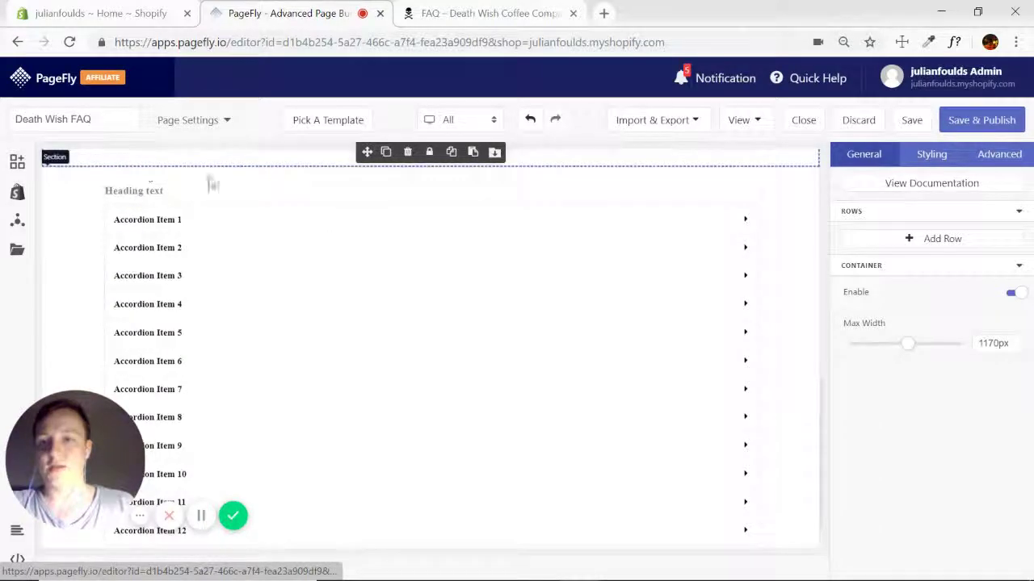
click(454, 277)
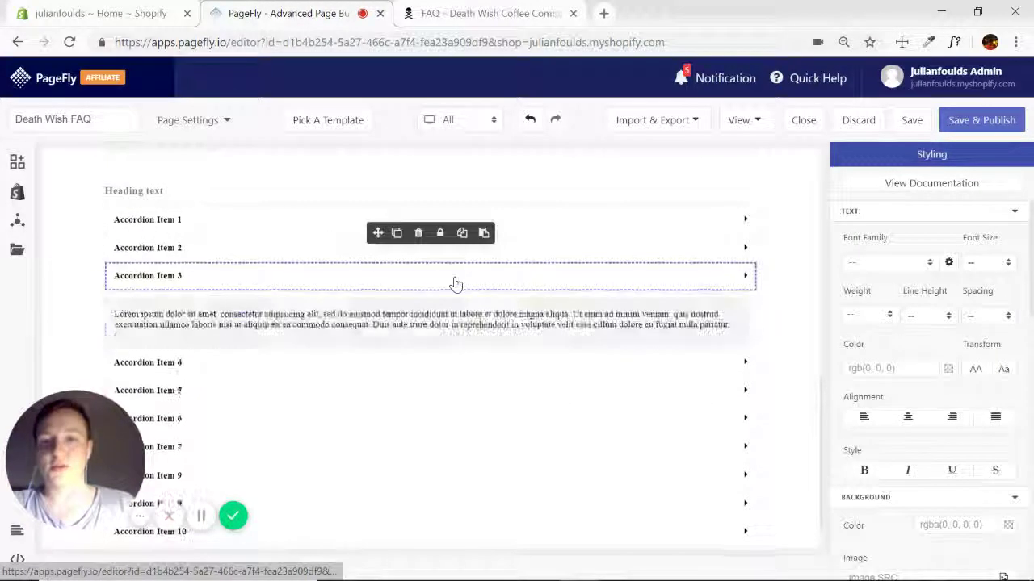
Check the Payment block on the reference FAQ page and cut the duplicated PageFly accordion down to two items
click(484, 13)
scroll(600, 282, down, 6)
scroll(686, 278, down, 8)
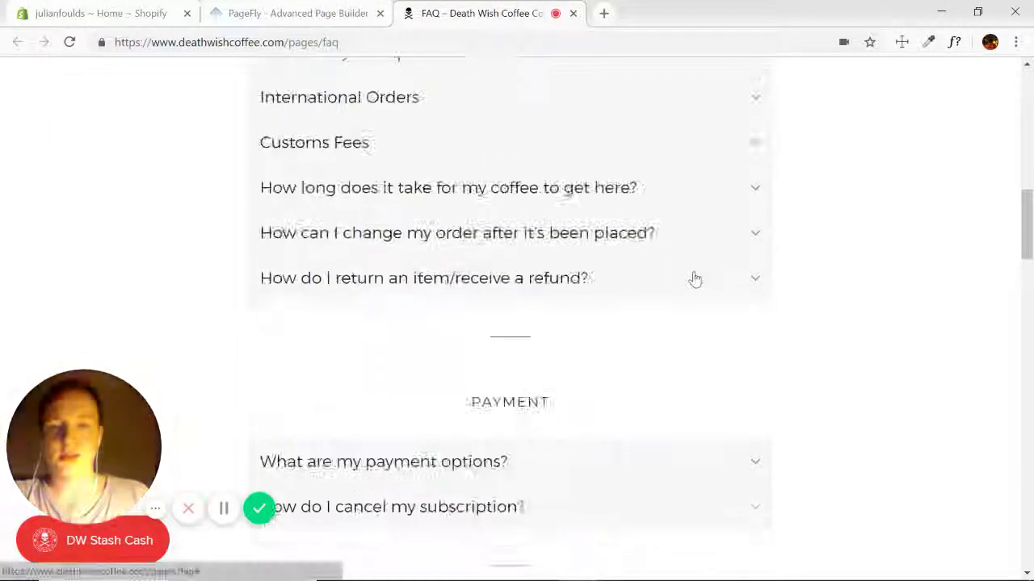
click(307, 17)
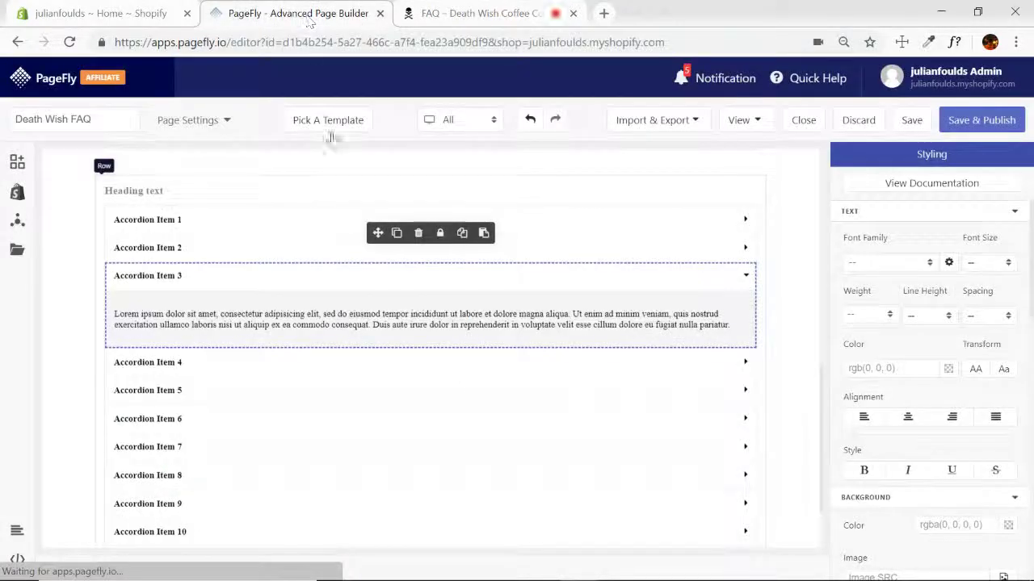
scroll(298, 394, down, 3)
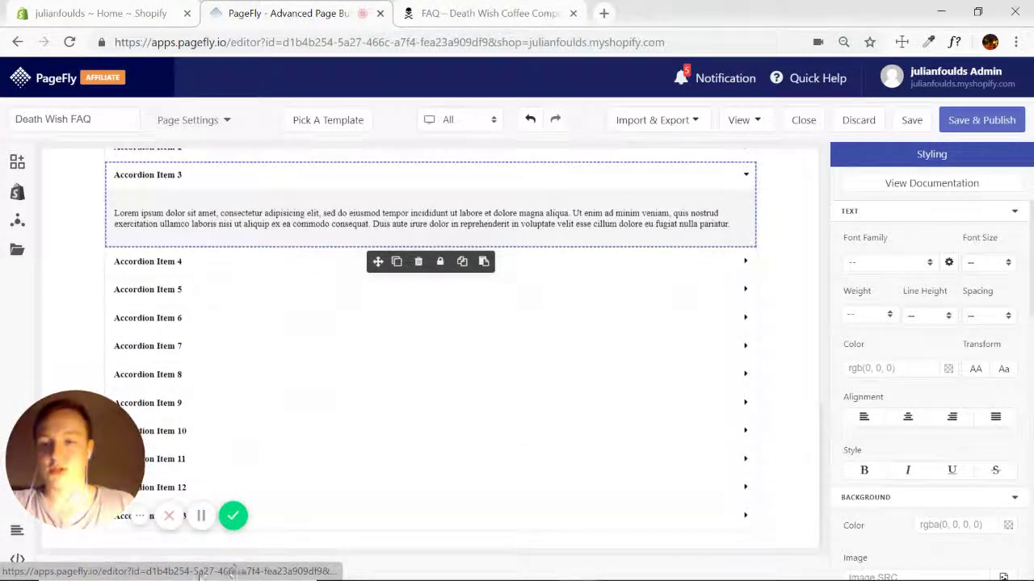
click(243, 567)
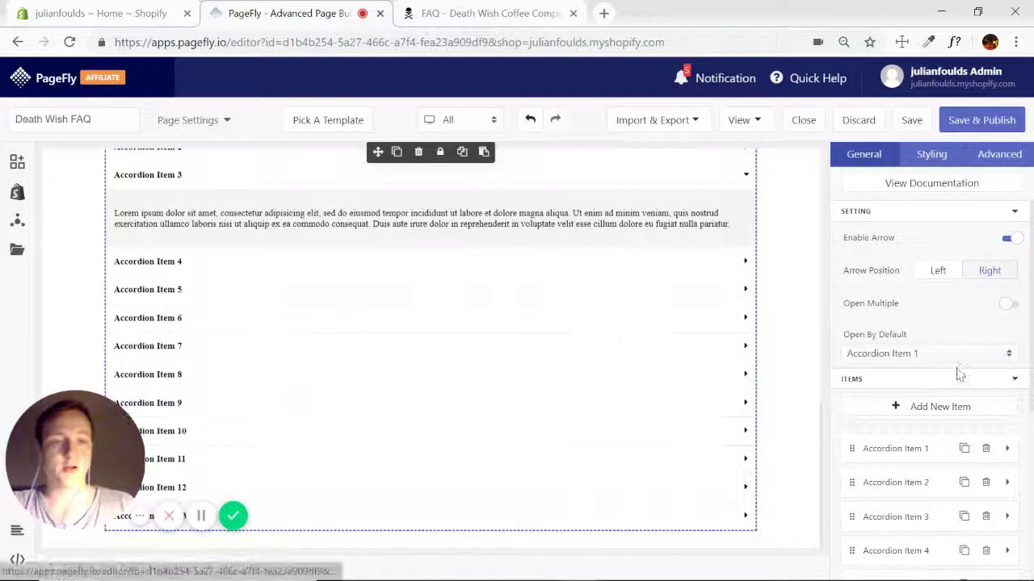
scroll(966, 415, down, 4)
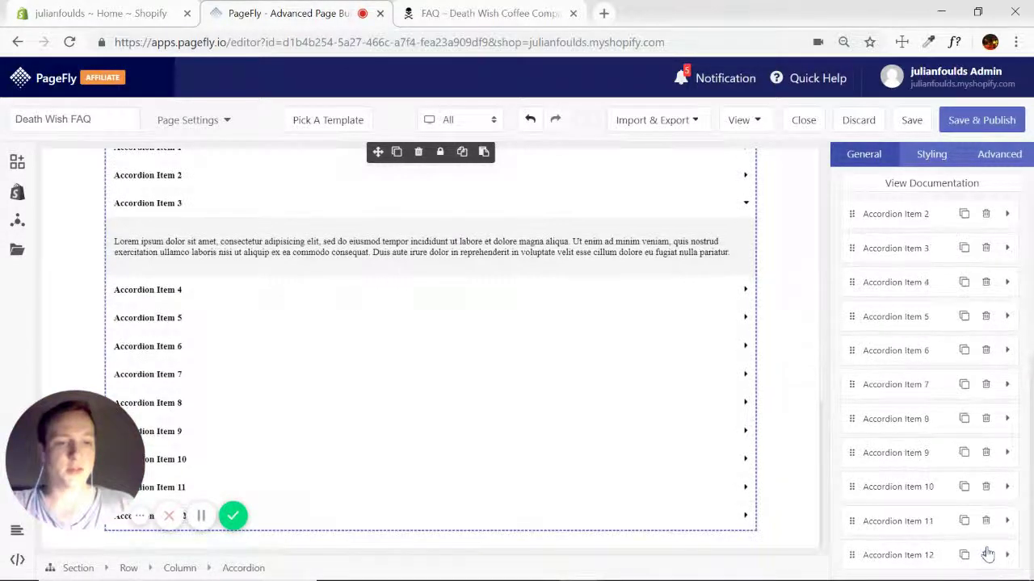
scroll(987, 561, up, 3)
scroll(987, 559, up, 4)
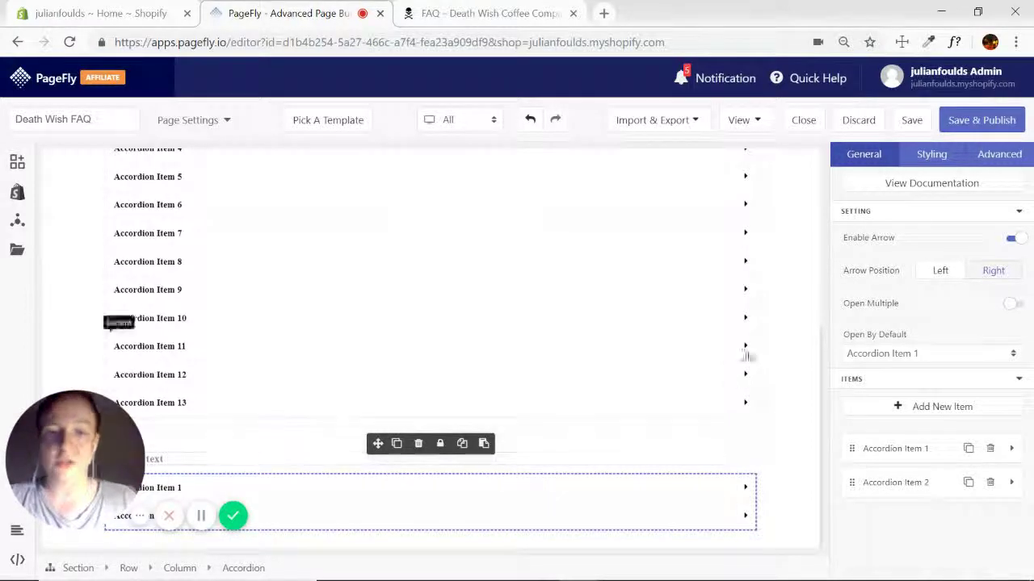
scroll(784, 385, up, 5)
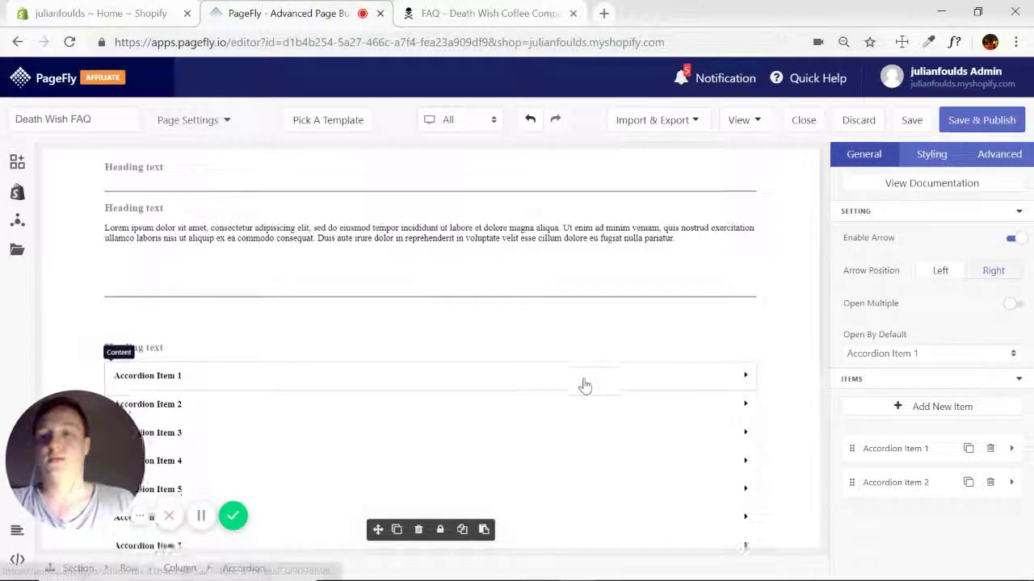
Switch to the reference FAQ page and examine the remaining question blocks and the two promotional columns with Shop buttons
click(492, 15)
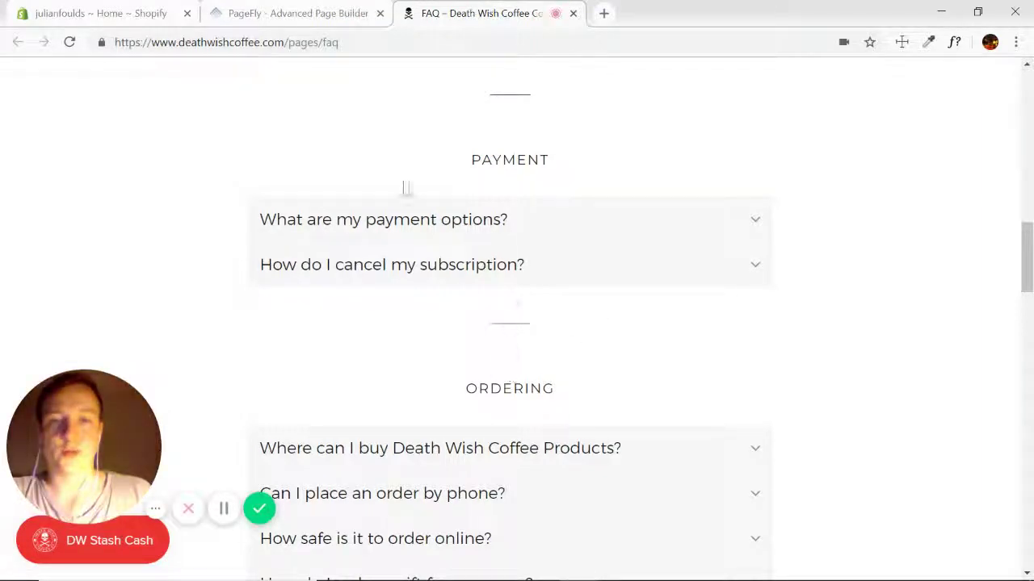
scroll(732, 342, down, 5)
scroll(807, 282, down, 4)
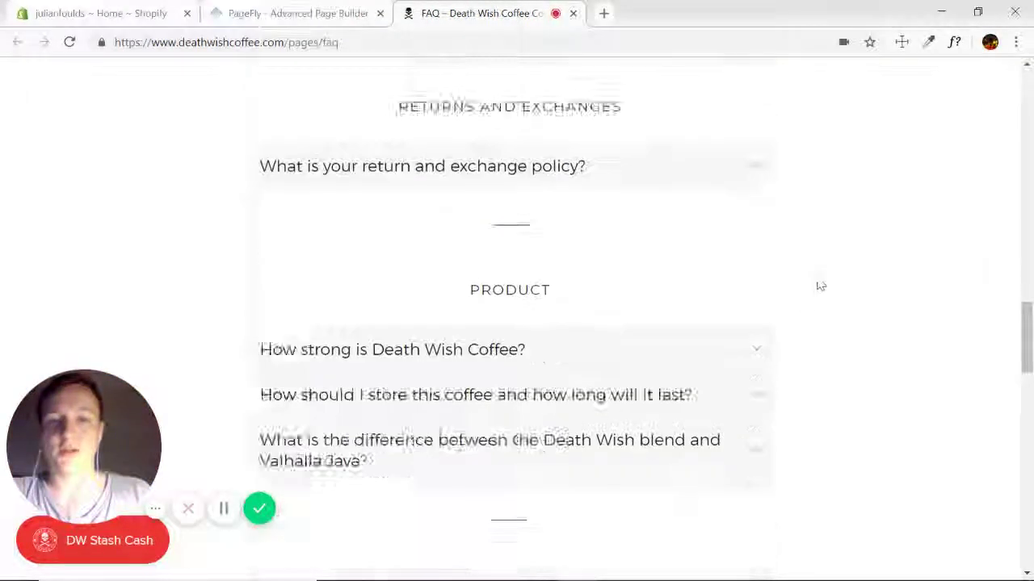
scroll(807, 283, down, 3)
scroll(808, 283, up, 10)
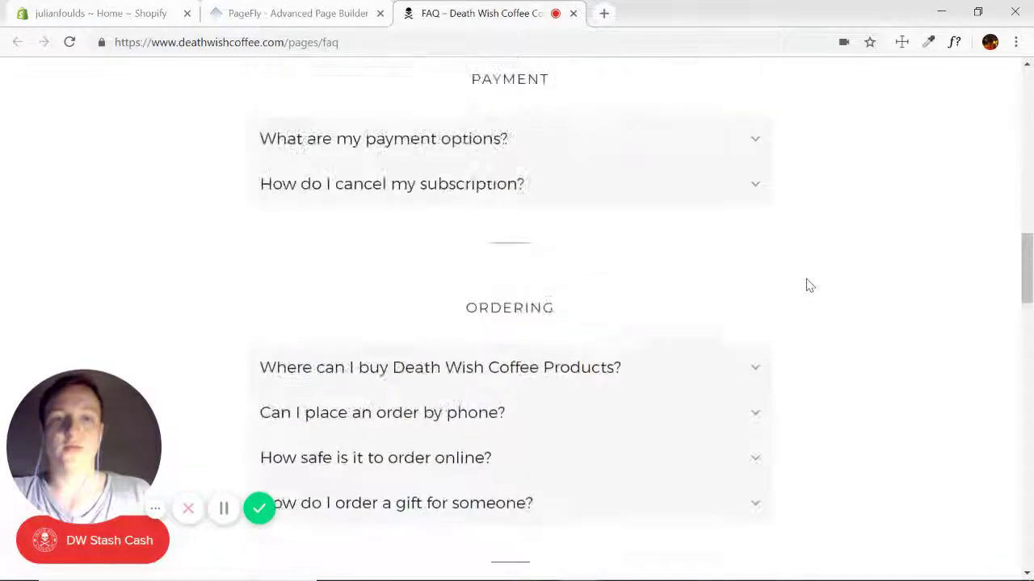
scroll(807, 283, up, 7)
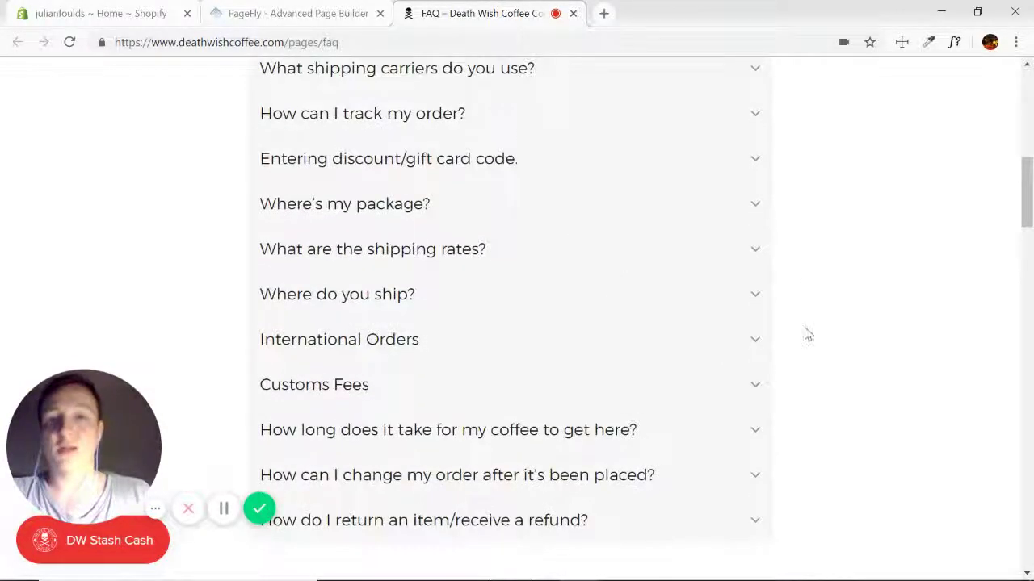
scroll(808, 323, down, 12)
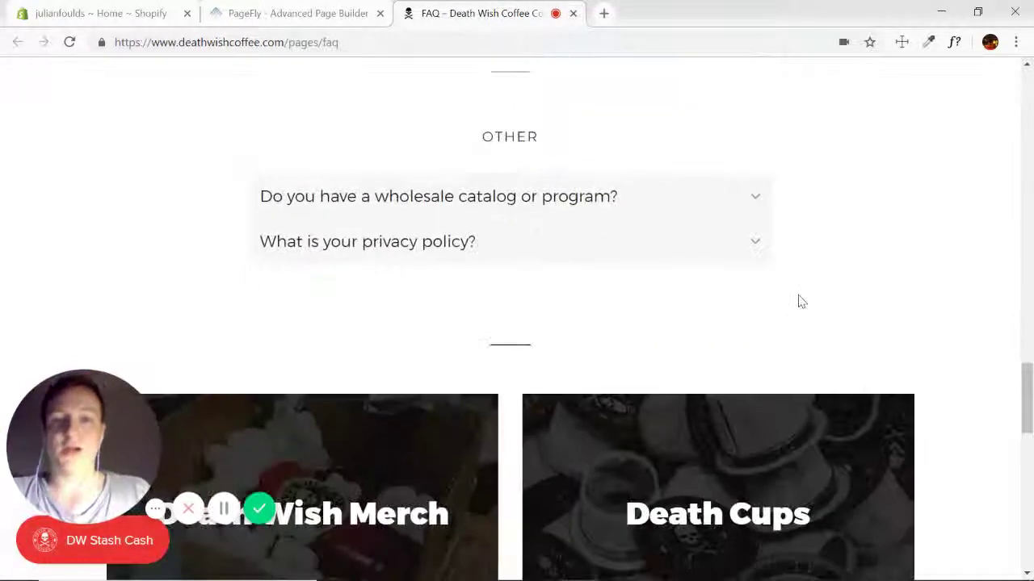
scroll(801, 301, down, 3)
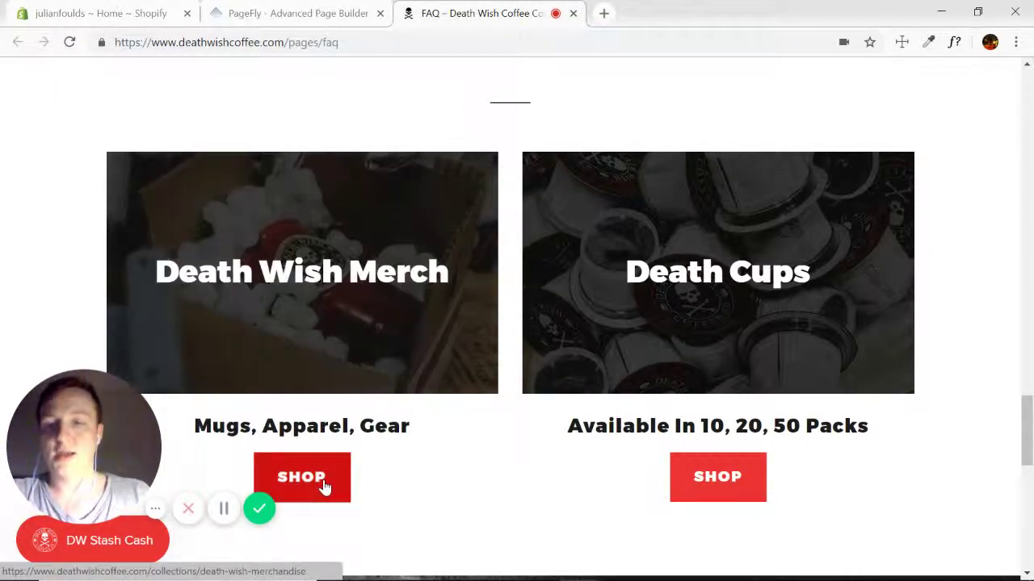
Return to PageFly, add a full section below the two-item accordion and place a 1/2 + 1/2 column layout inside it
click(337, 20)
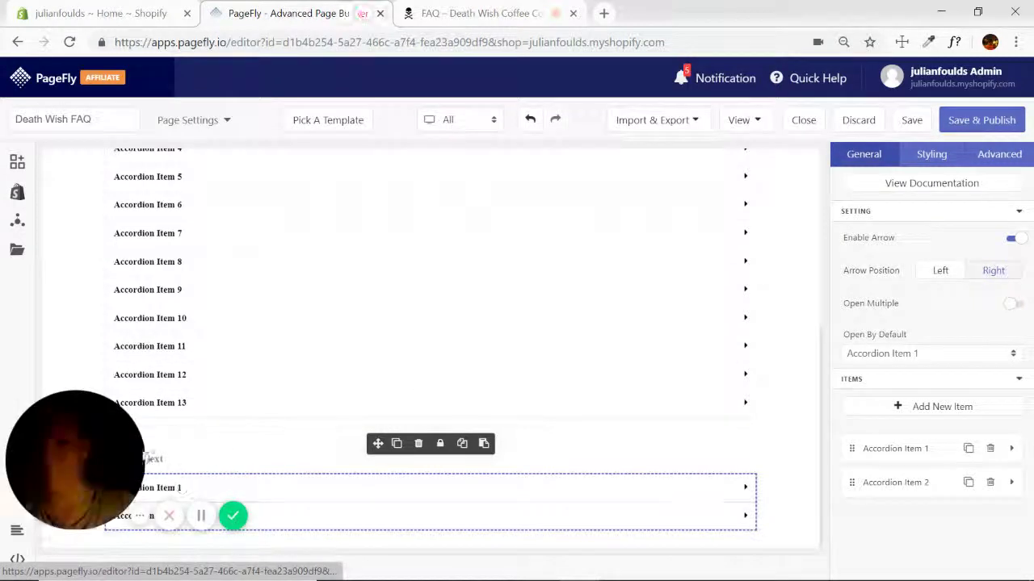
mouse_move(17, 162)
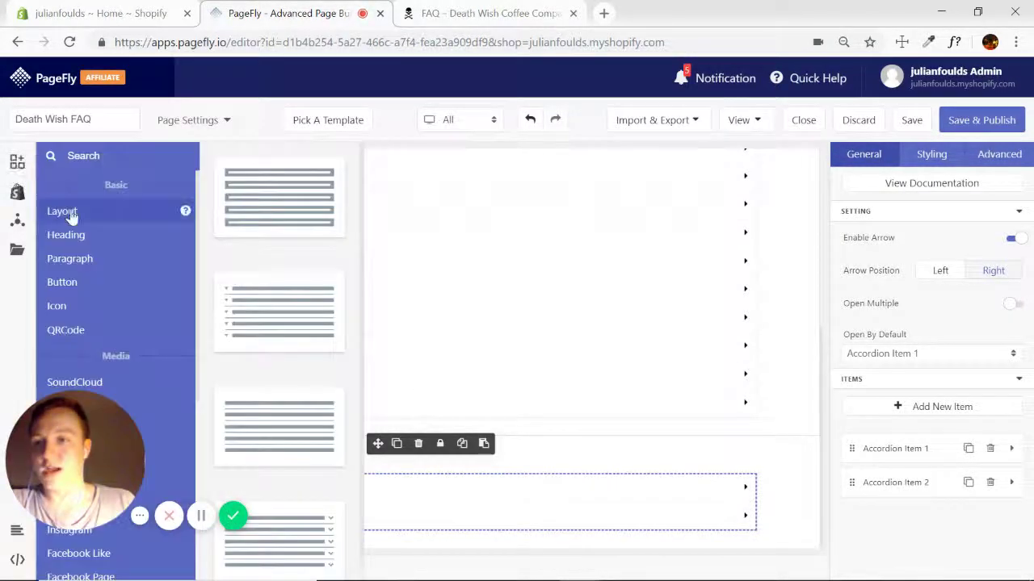
drag(287, 212, 436, 550)
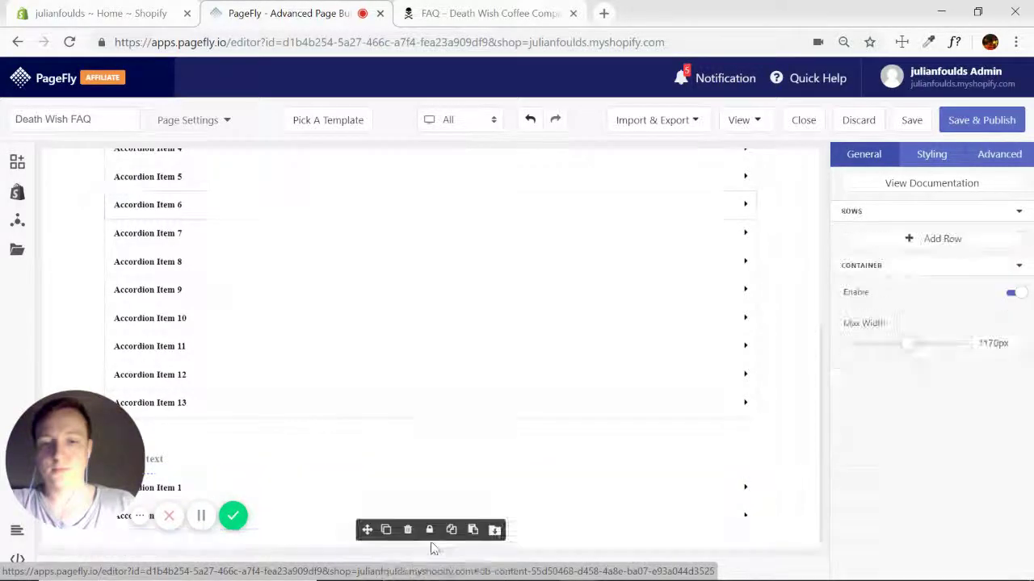
mouse_move(20, 161)
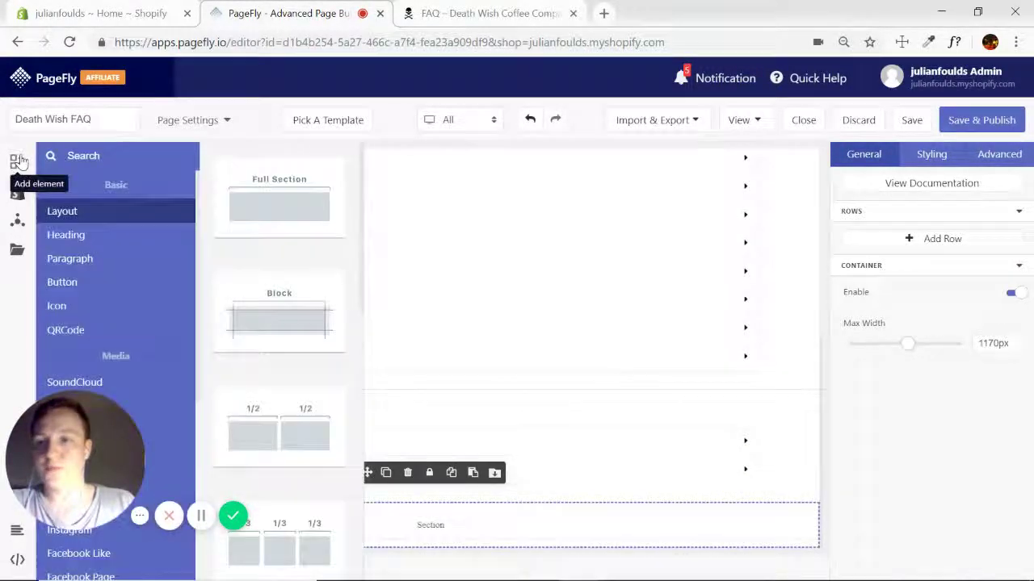
drag(287, 440, 447, 529)
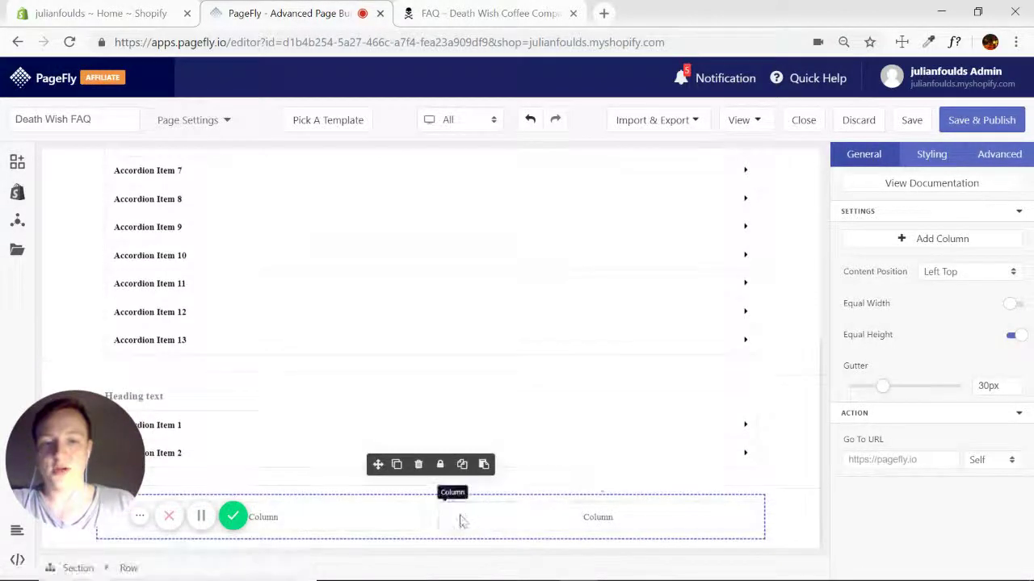
Place a plain image in the left column of the new row and a plain heading beneath it
mouse_move(17, 162)
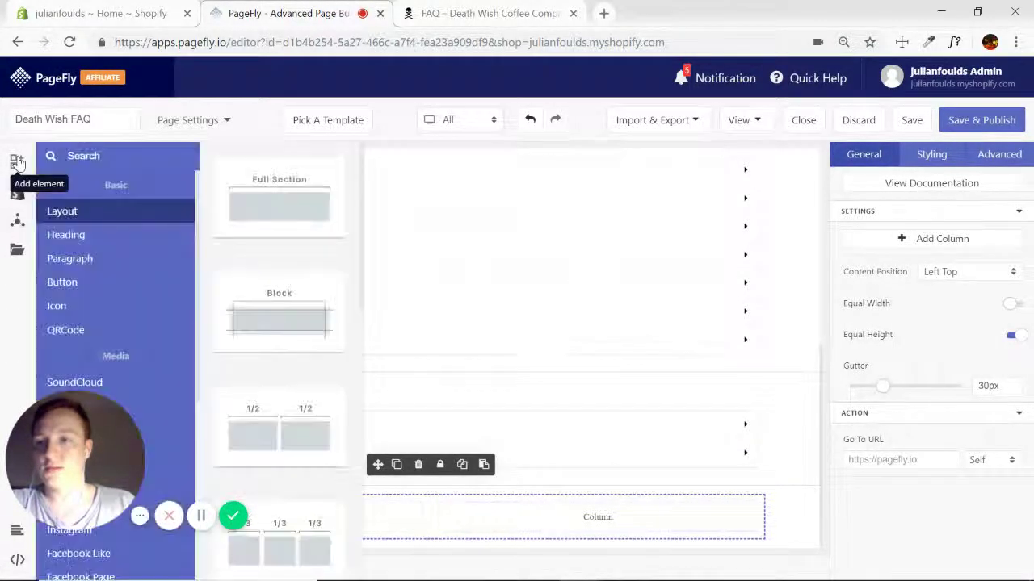
scroll(127, 277, down, 3)
click(63, 246)
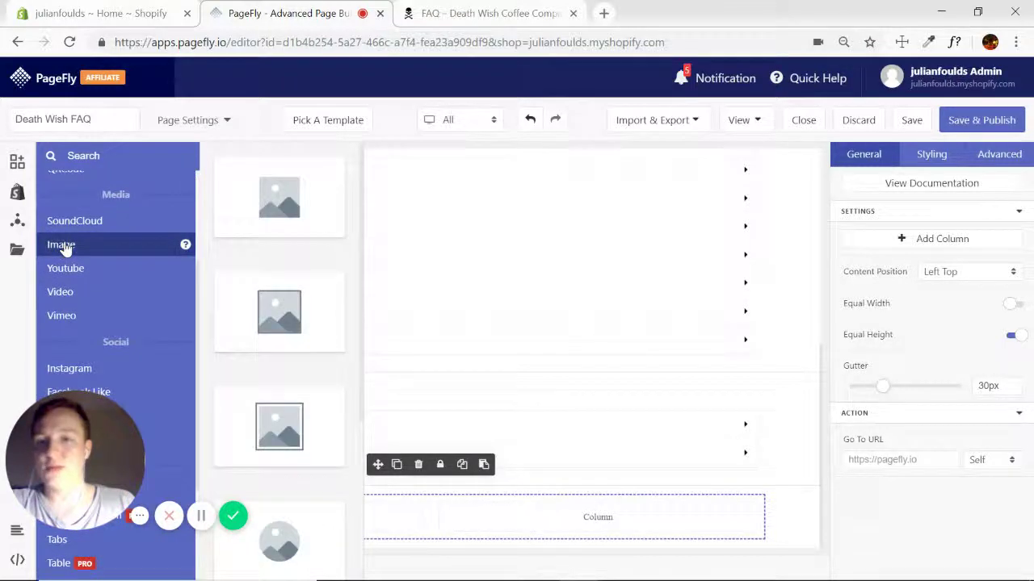
drag(271, 207, 285, 526)
scroll(333, 482, down, 1)
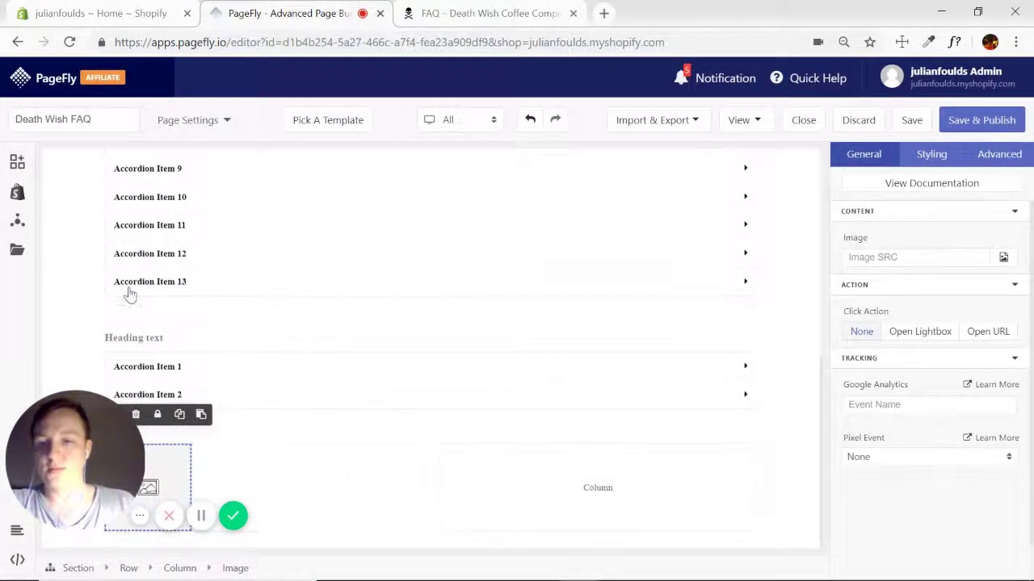
click(21, 172)
click(69, 239)
drag(289, 207, 211, 525)
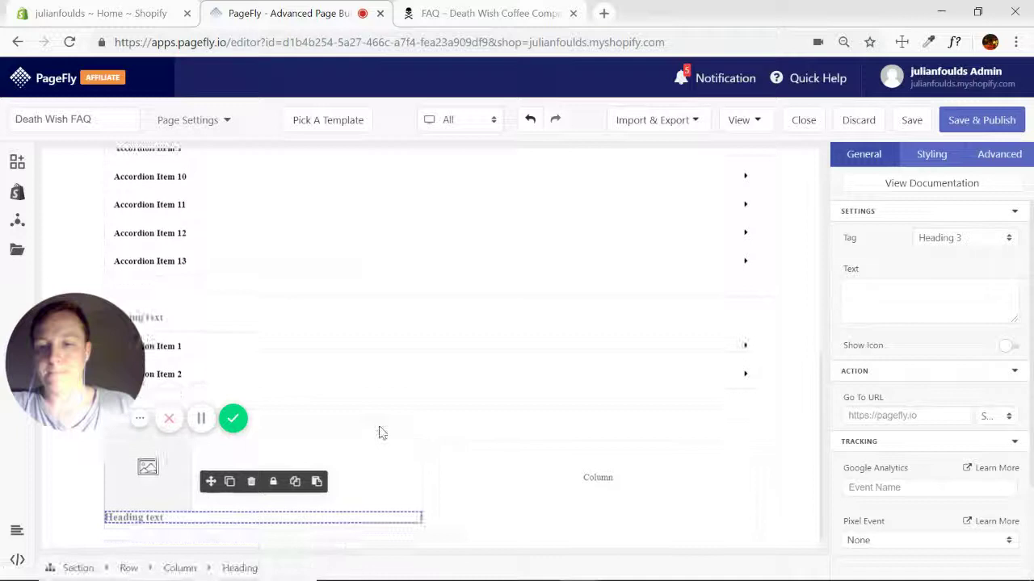
Add a block below the left column's heading and place a default button inside it
click(19, 165)
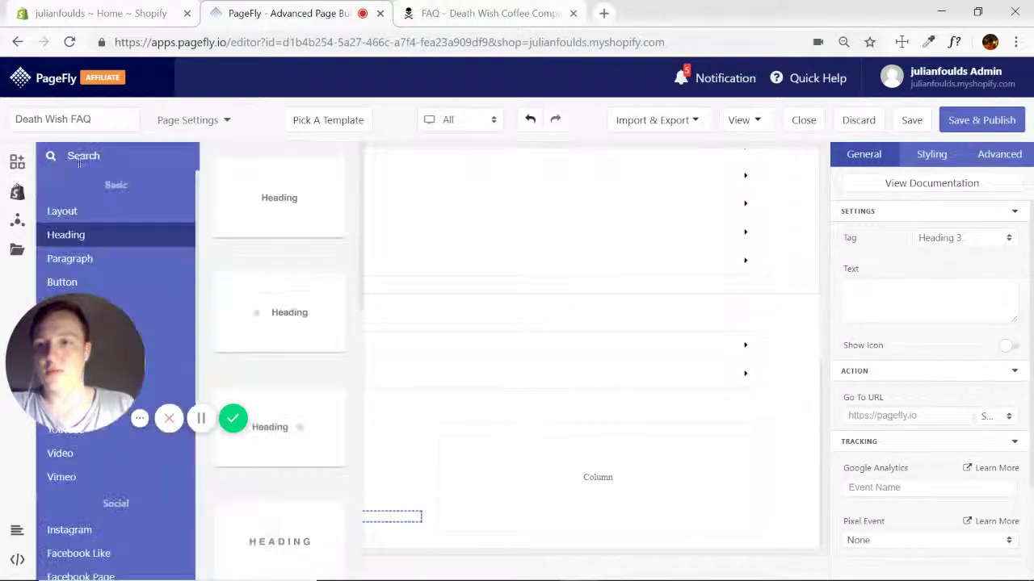
click(79, 216)
drag(273, 326, 328, 496)
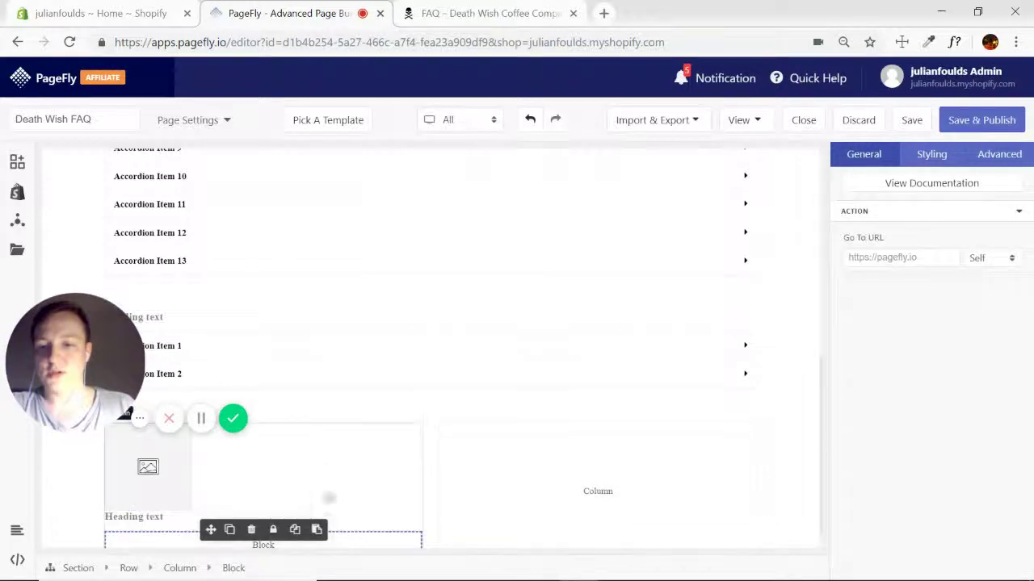
click(17, 161)
scroll(117, 222, down, 1)
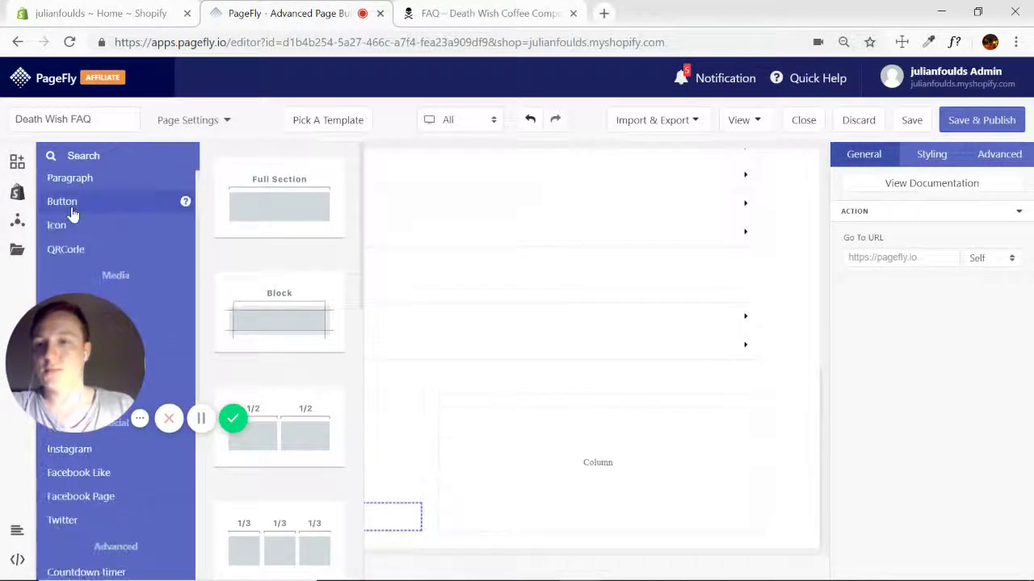
click(103, 207)
drag(280, 201, 257, 517)
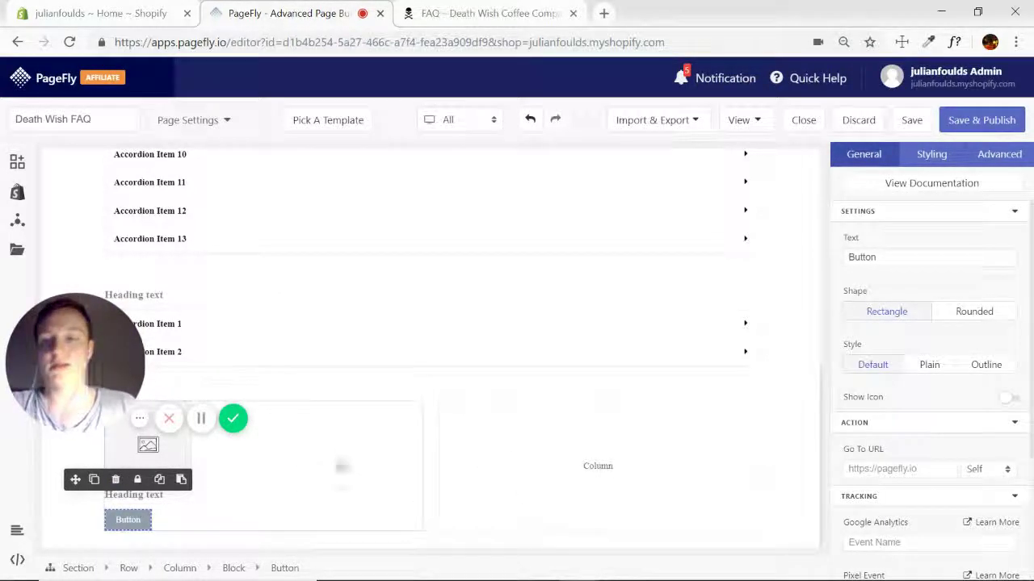
Delete the empty right column of the two-column row
click(521, 474)
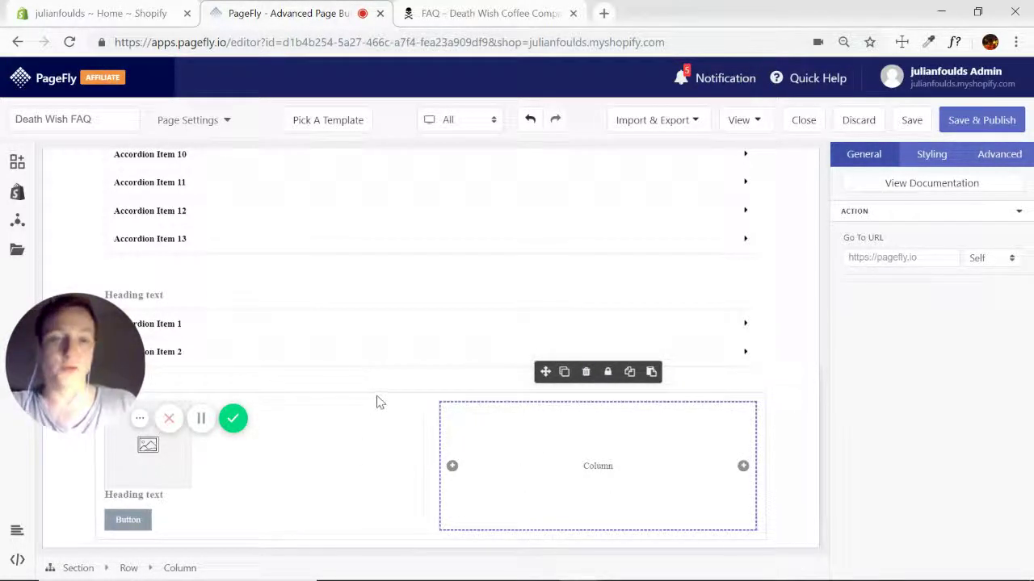
click(587, 373)
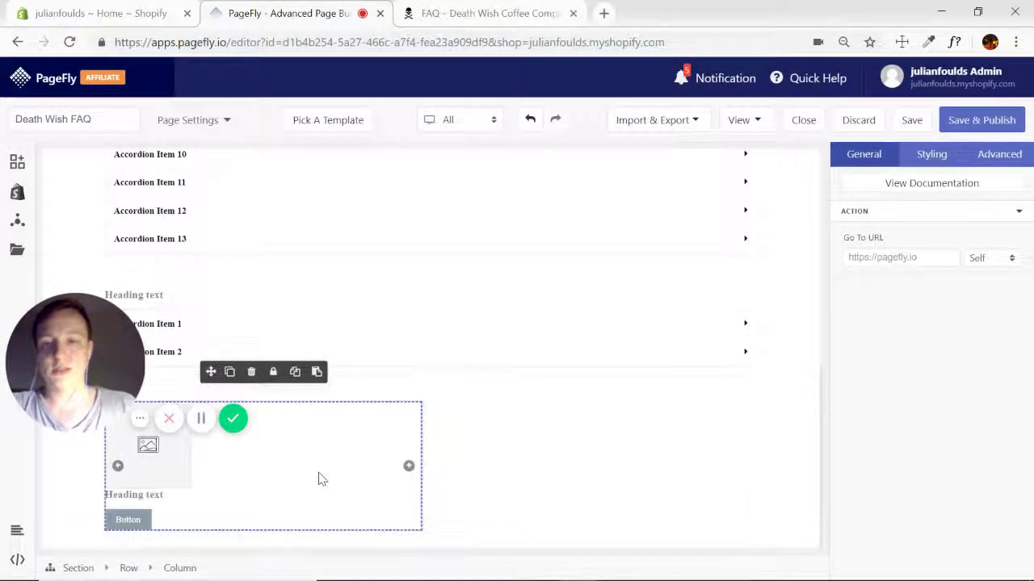
Center-align the contents of the image, heading and button column, and duplicate that column to fill the row's right half
click(930, 157)
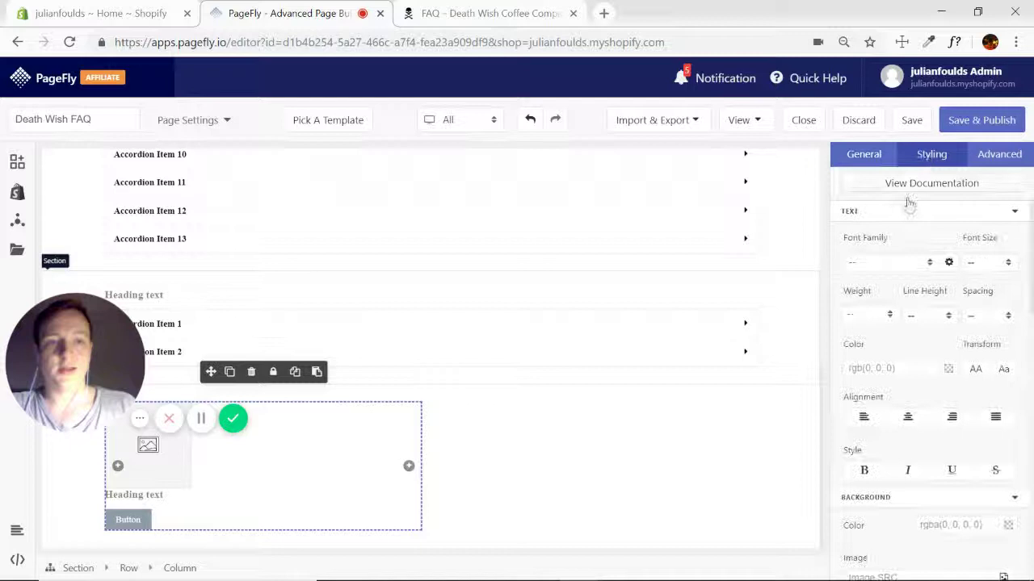
click(907, 421)
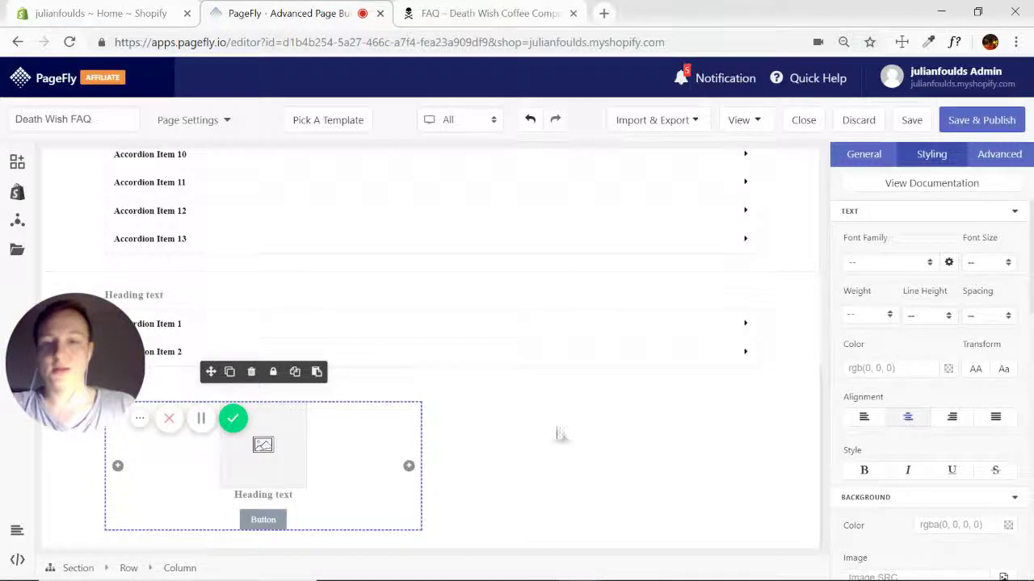
click(230, 371)
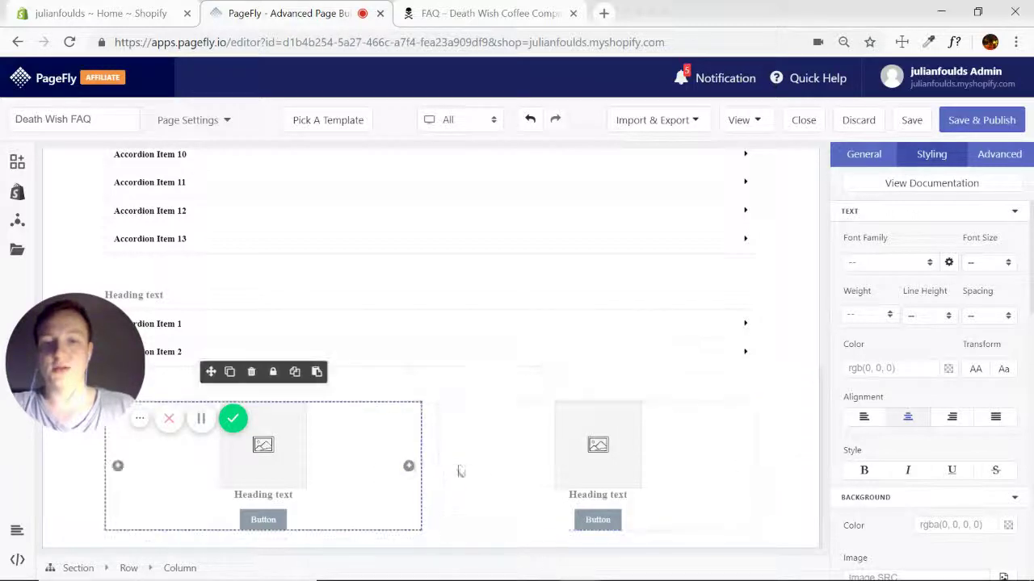
Check the newsletter sign-up section on the Death Wish Coffee FAQ page, and add a full section below PageFly's two image columns
click(505, 15)
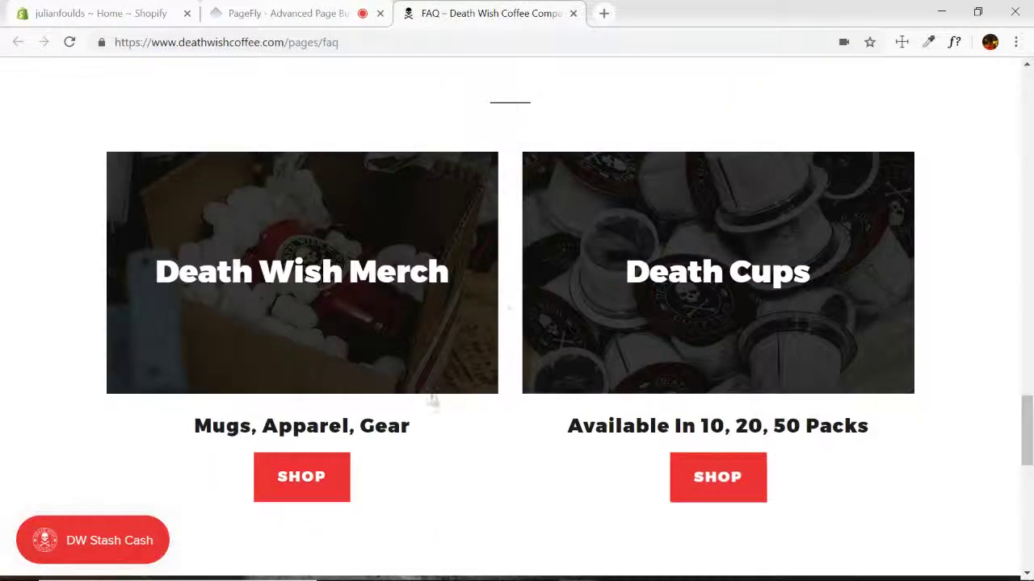
scroll(514, 302, down, 3)
scroll(520, 220, down, 2)
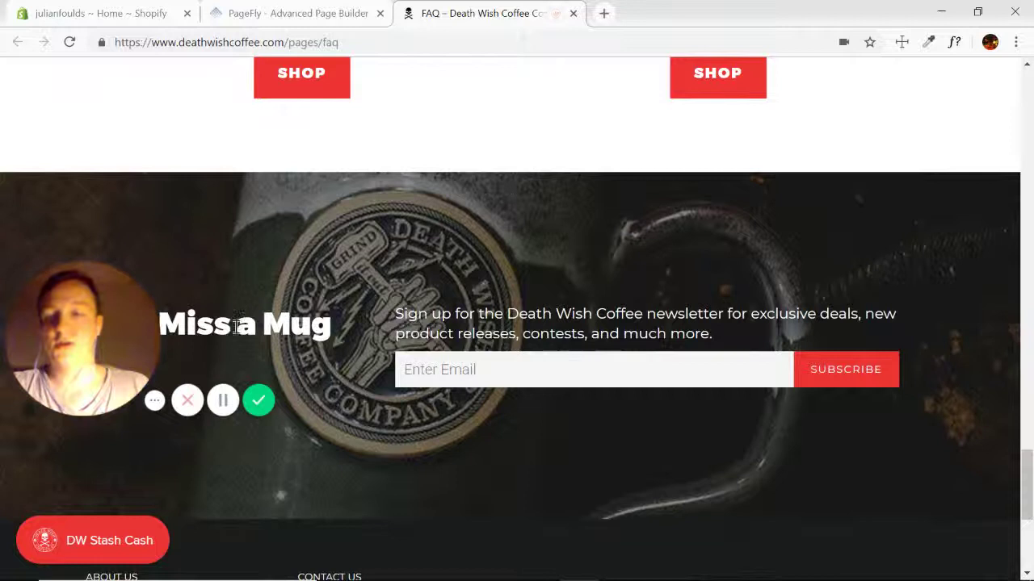
click(473, 370)
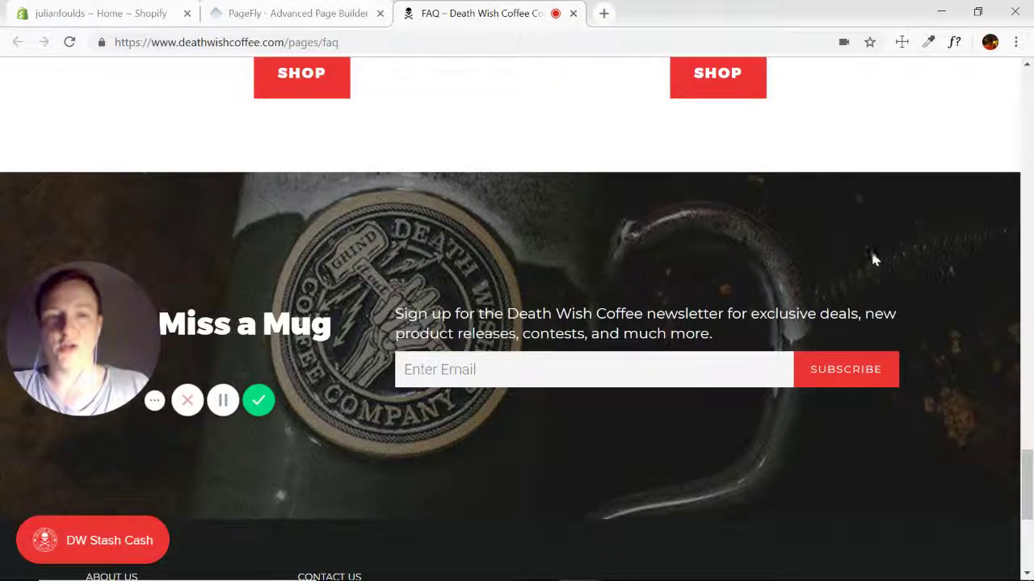
click(305, 13)
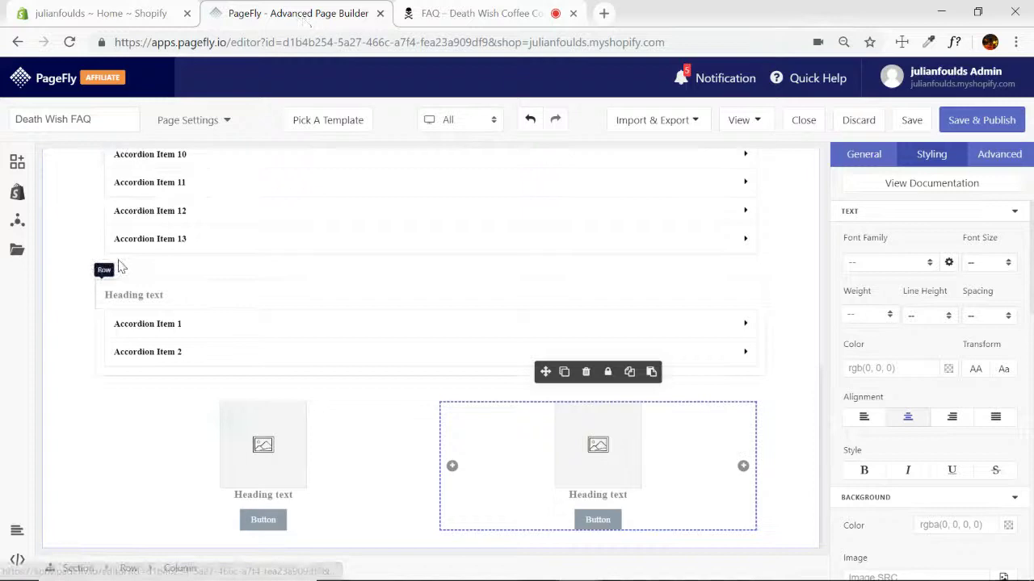
click(18, 164)
mouse_move(90, 210)
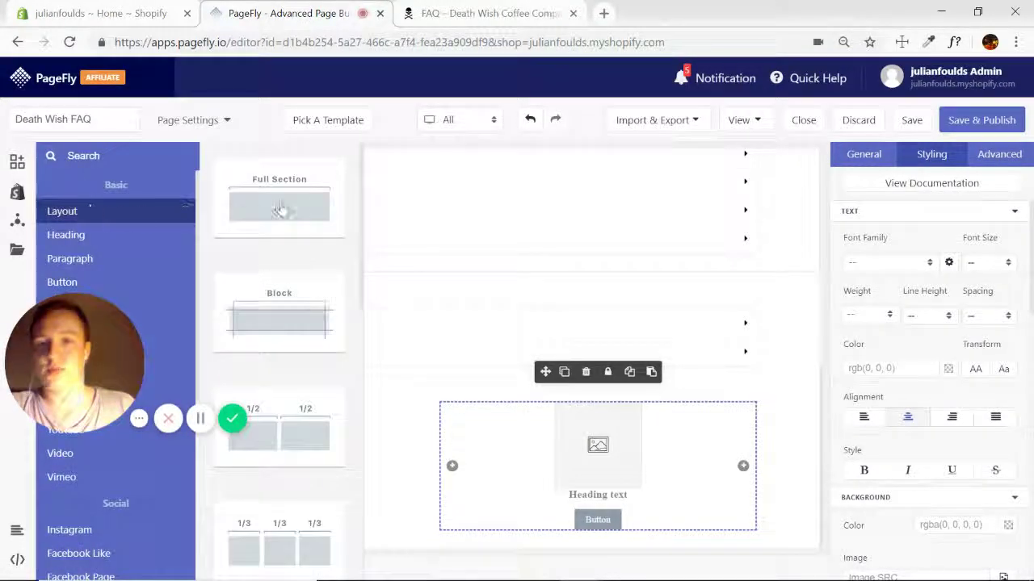
drag(283, 208, 433, 554)
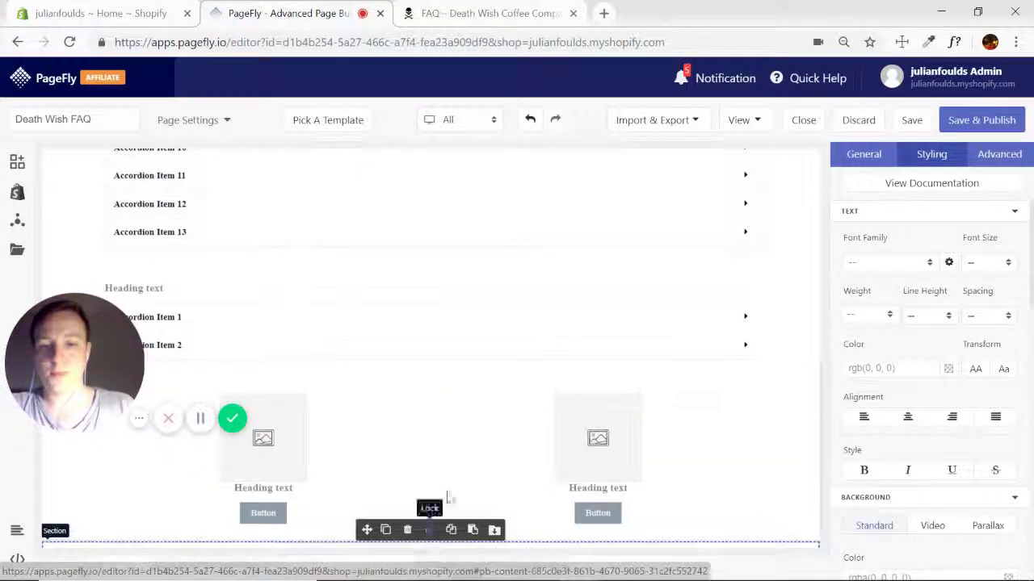
Place a 1/3 + 2/3 column layout inside the new bottom section
click(16, 166)
scroll(313, 285, down, 6)
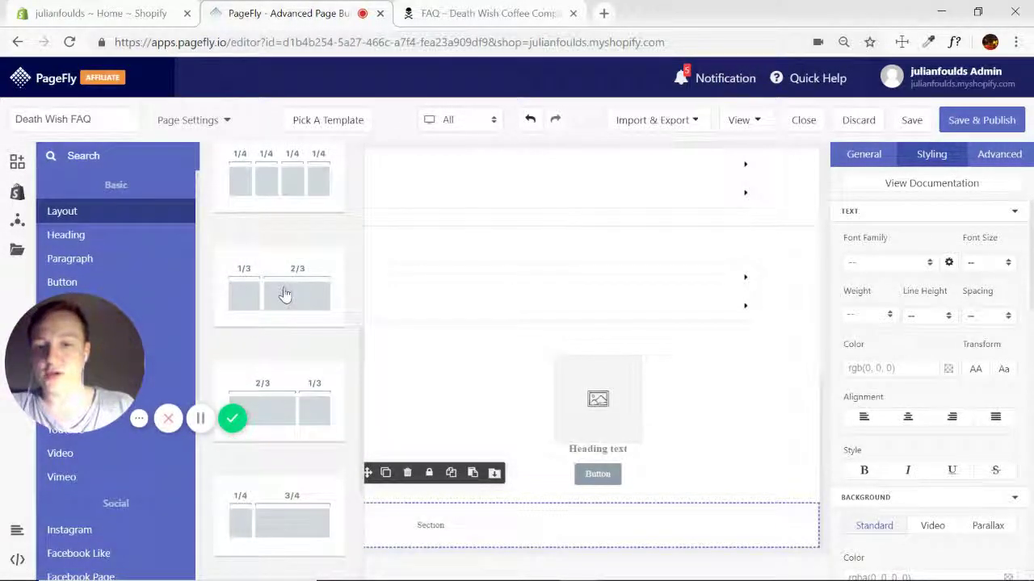
drag(284, 296, 428, 529)
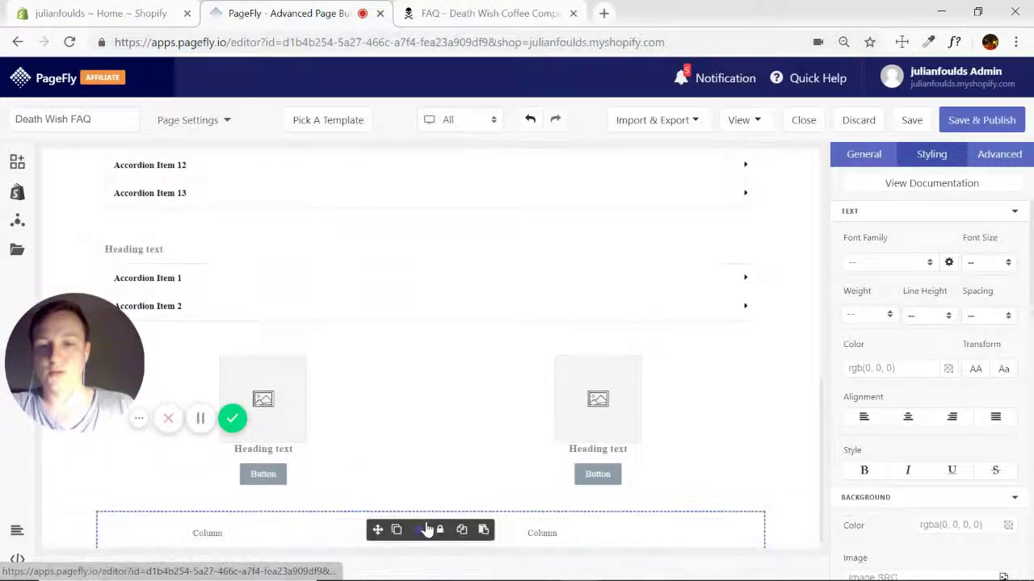
Compare with the newsletter section on the Death Wish Coffee FAQ page, and place a plain heading in PageFly's new 1/3 column
click(503, 13)
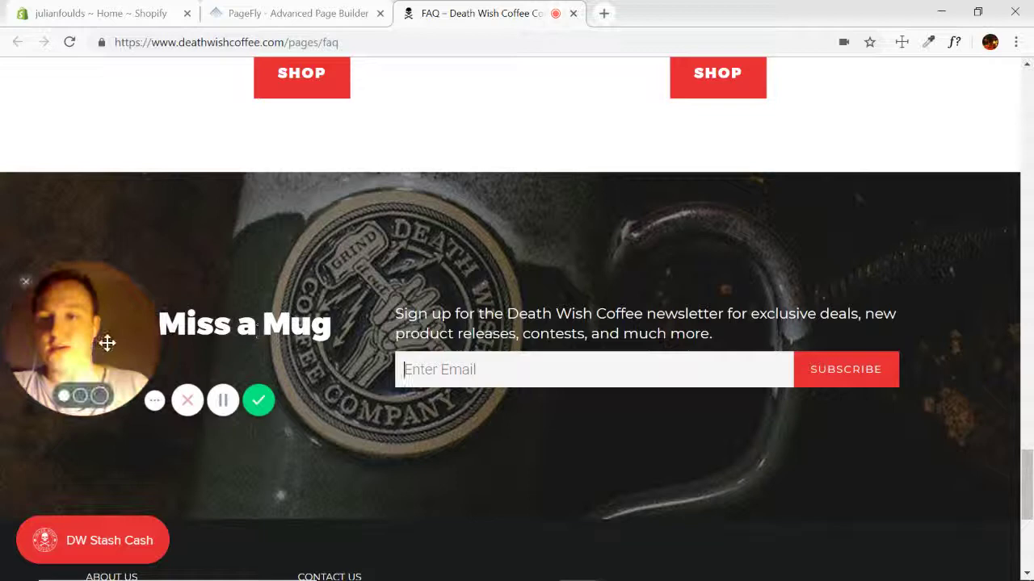
drag(106, 342, 104, 436)
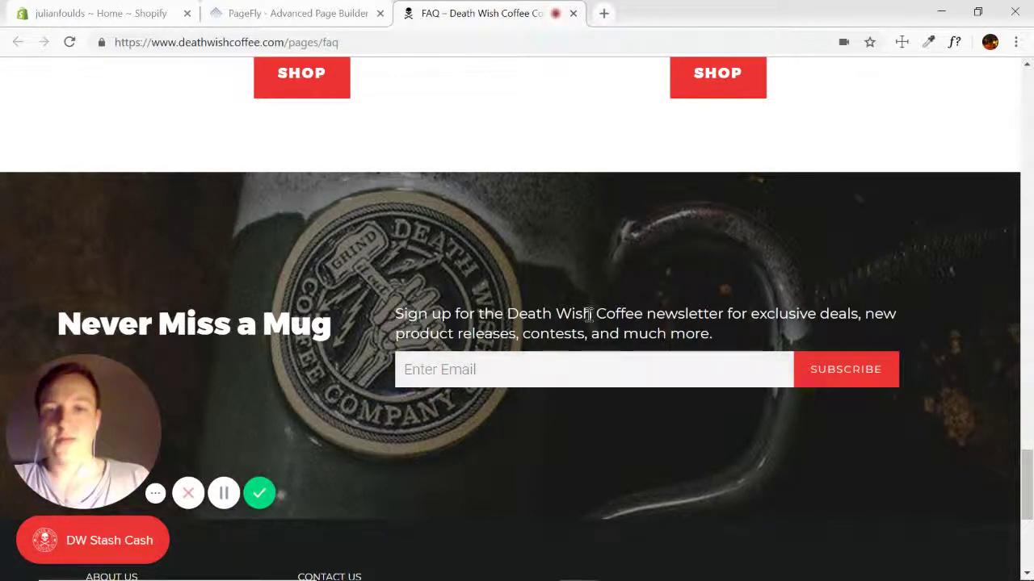
click(295, 15)
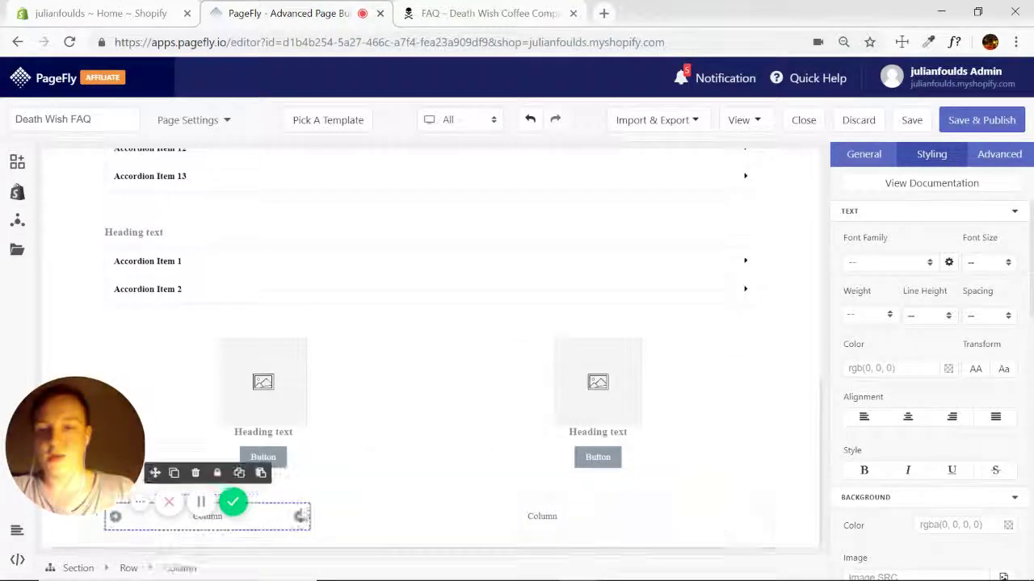
click(17, 161)
mouse_move(97, 240)
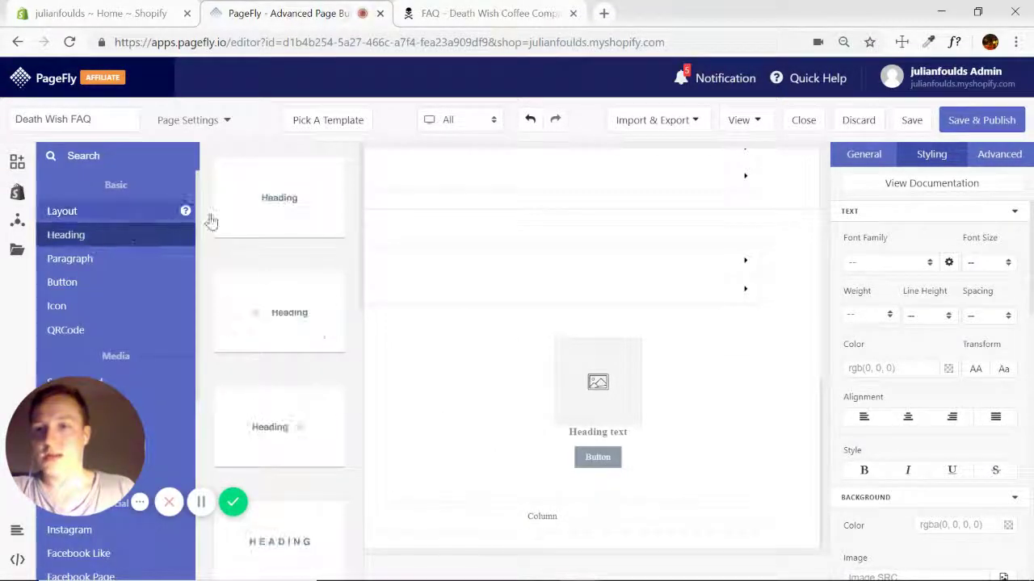
drag(277, 198, 269, 521)
Place a left-aligned paragraph in the empty 2/3 column beside the new heading
click(497, 515)
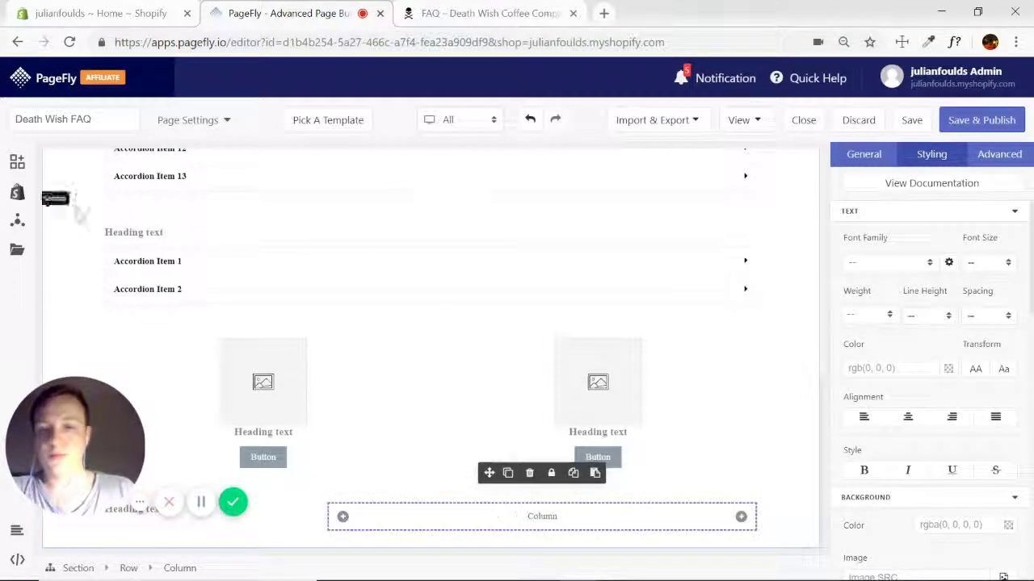
click(17, 161)
mouse_move(88, 258)
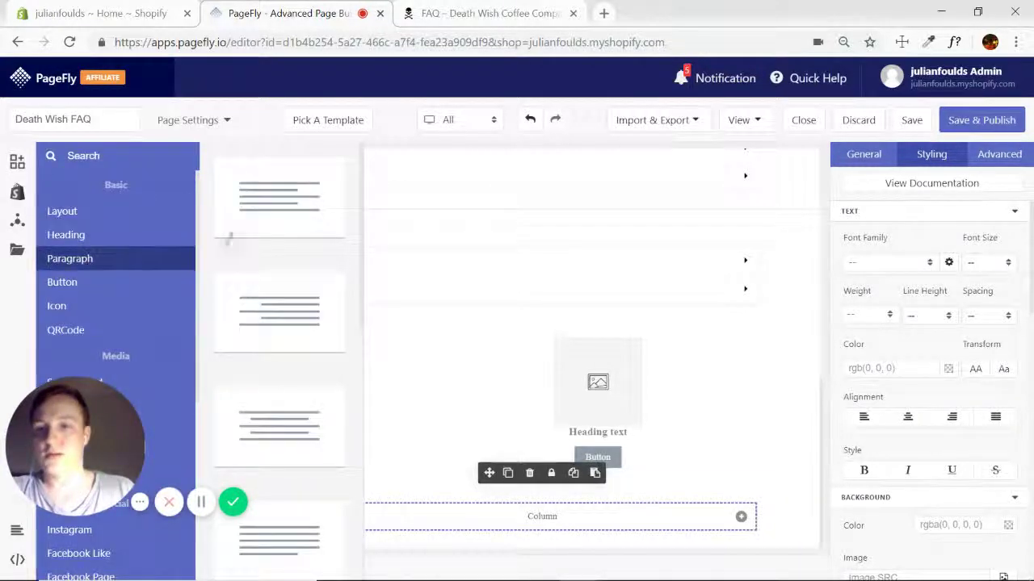
drag(226, 235, 446, 519)
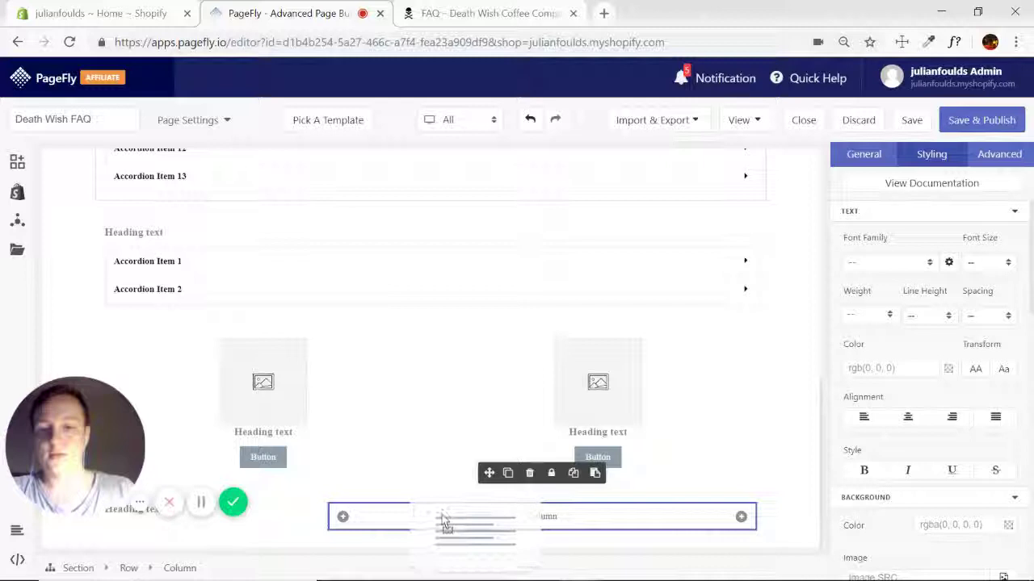
drag(444, 524, 446, 525)
Search the elements for "mail" and place a MailChimp form with an email field and Subscribe button below the paragraph
click(17, 162)
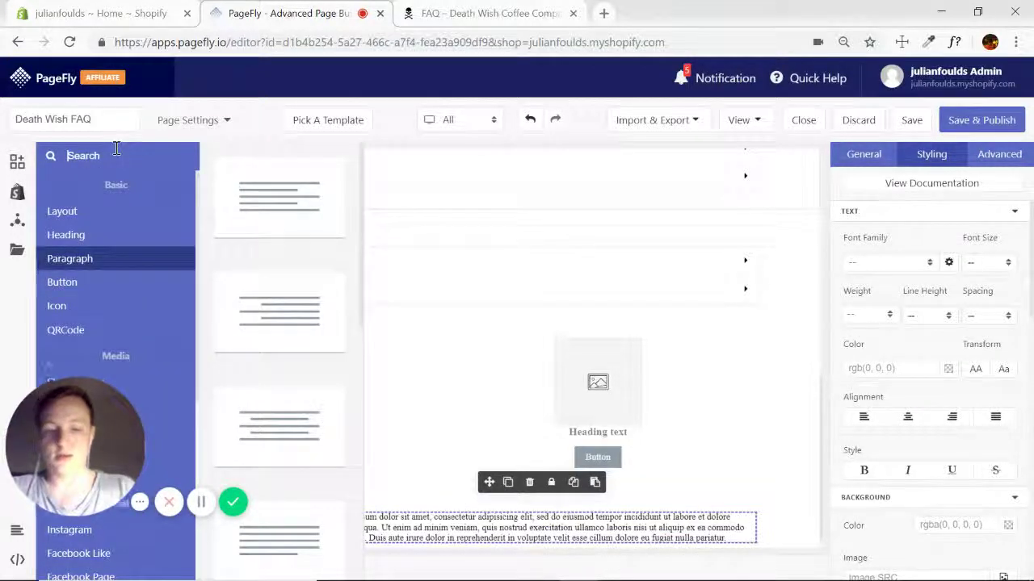
text(mail)
mouse_move(97, 238)
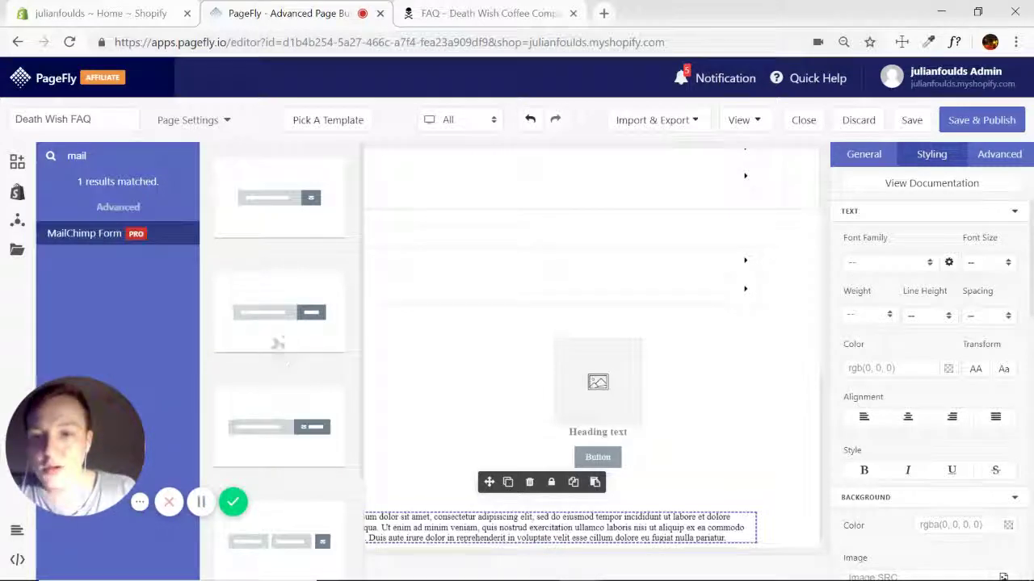
drag(271, 317, 468, 539)
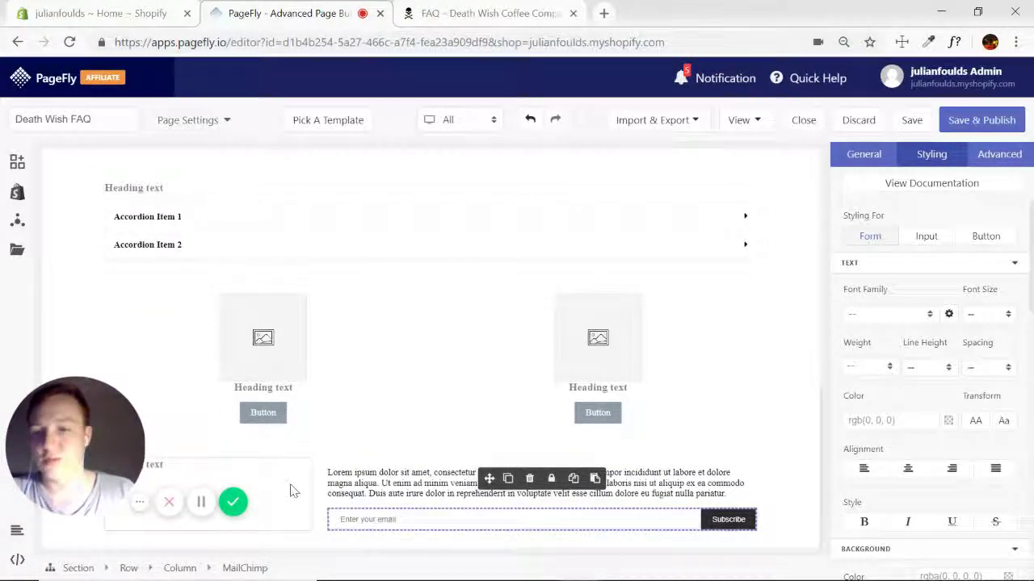
scroll(323, 452, up, 7)
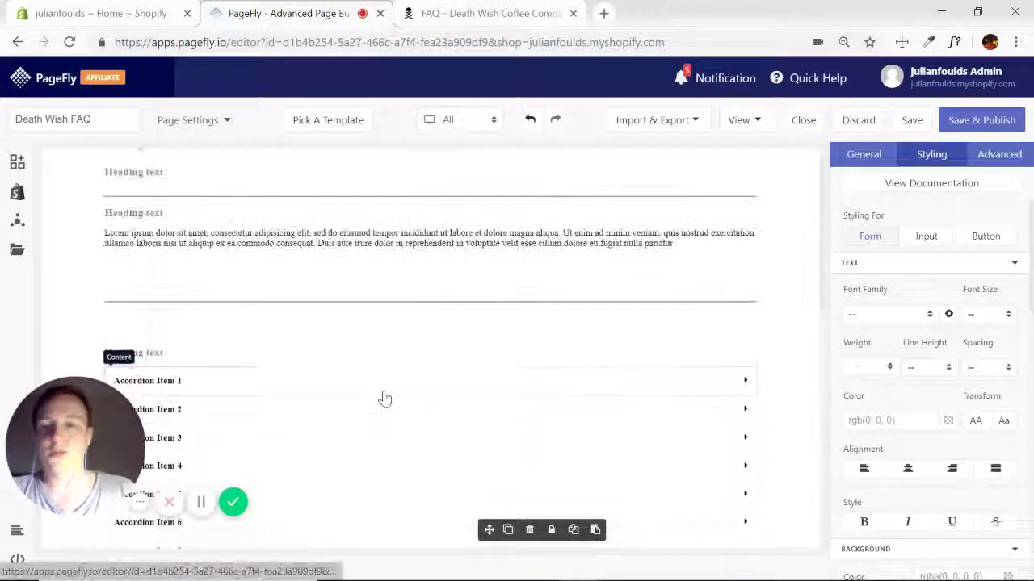